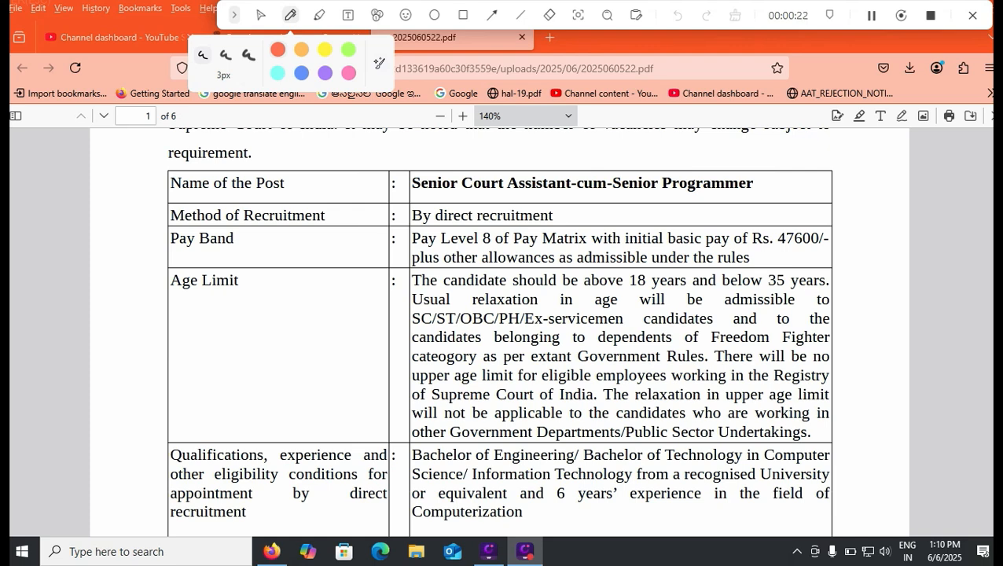
- Mark the basic pay of both programmer posts and the age limits of the Senior Programmer post with red pen strokes
left_click_drag(777, 248, 839, 249)
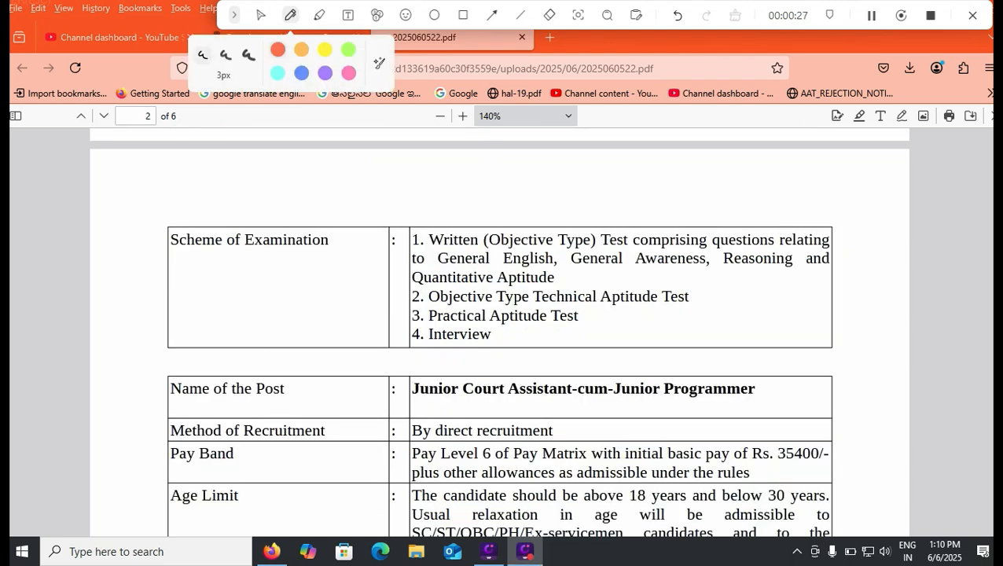
left_click_drag(773, 470, 864, 473)
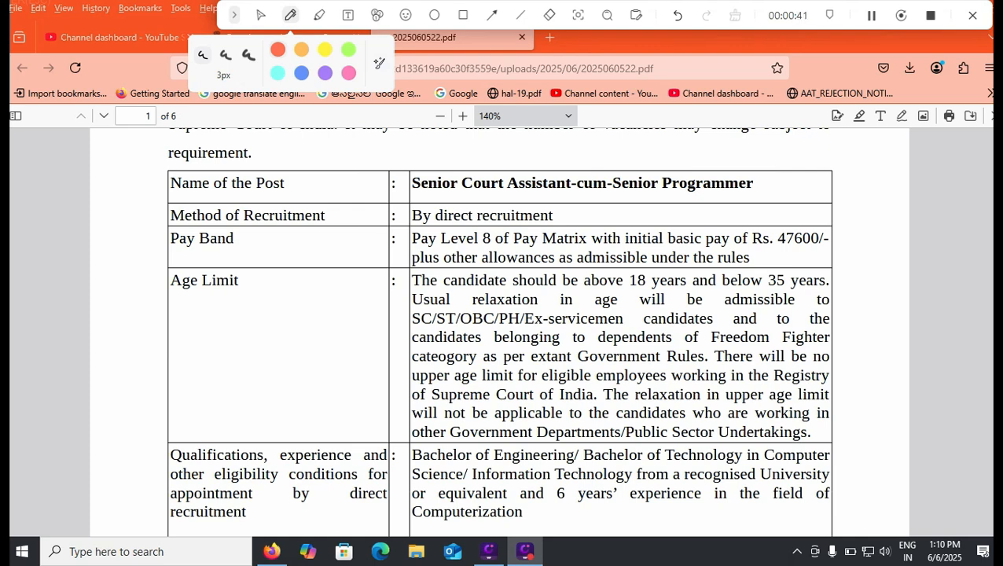
left_click_drag(649, 277, 720, 249)
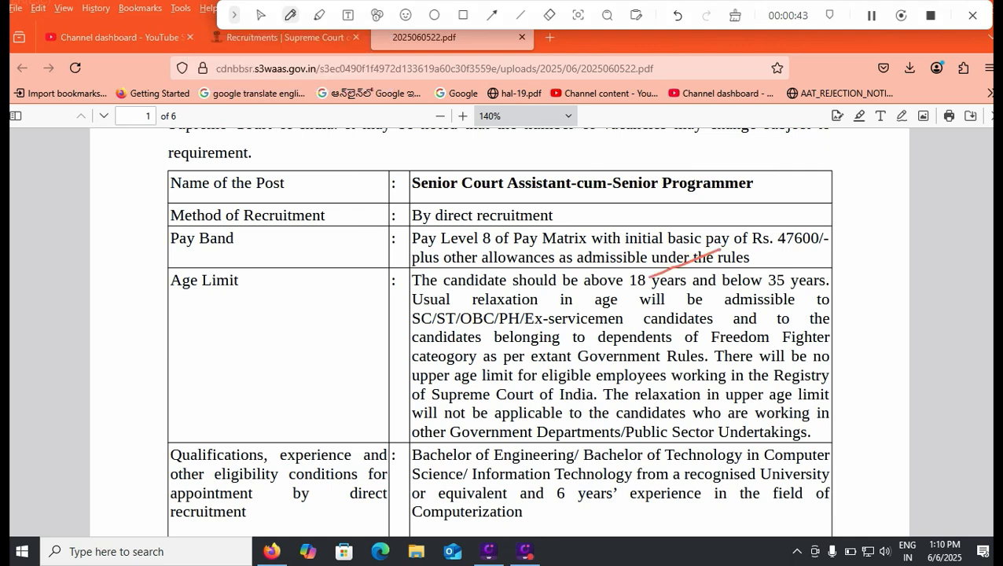
left_click_drag(830, 257, 788, 267)
- Read the qualifications, examination scheme and reservation sections through to the application fees, selecting the General/OBC fee amount
scroll(500, 330, "down", 4)
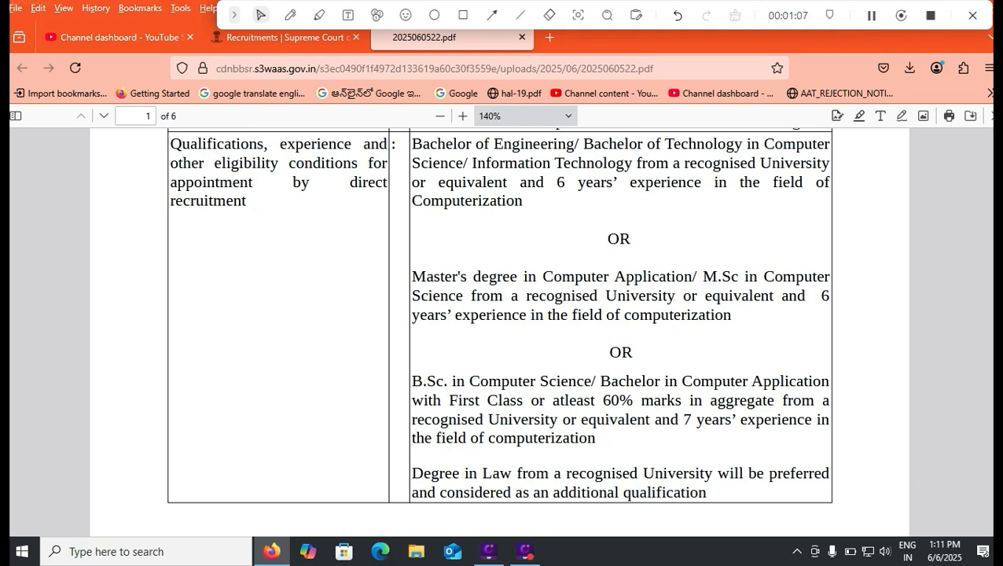
scroll(500, 330, "down", 8)
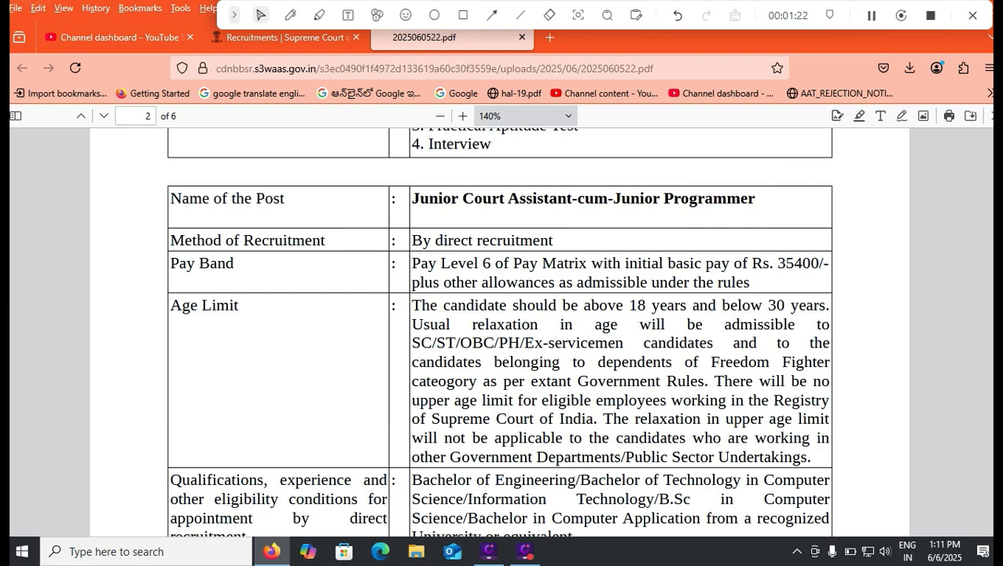
scroll(499, 331, "down", 4)
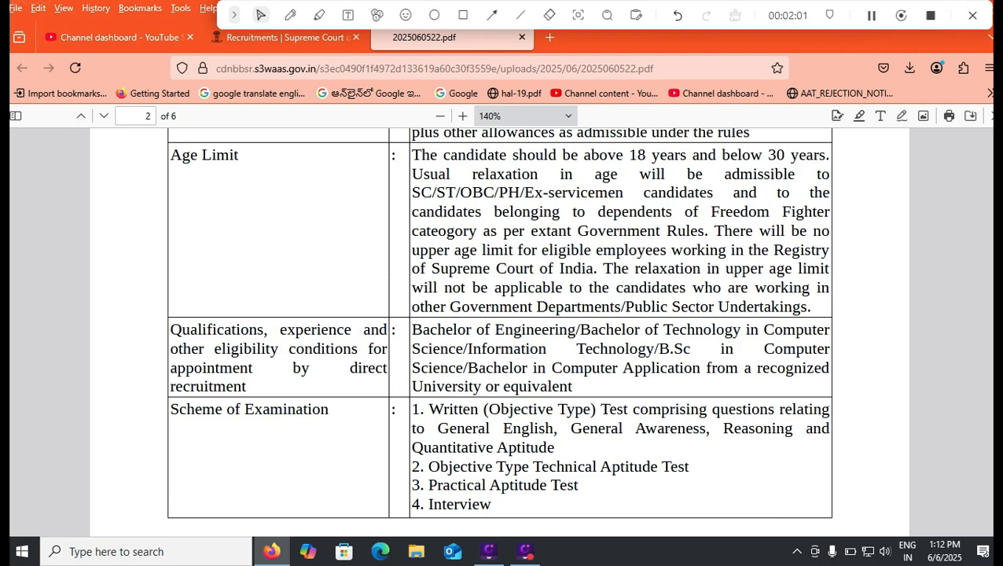
scroll(500, 323, "down", 5)
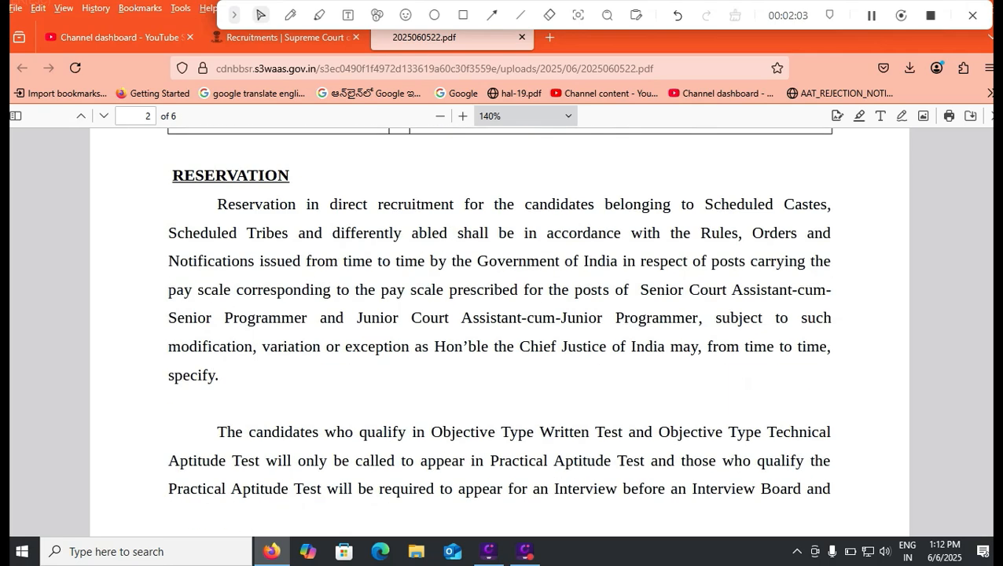
scroll(500, 323, "down", 5)
scroll(500, 323, "down", 4)
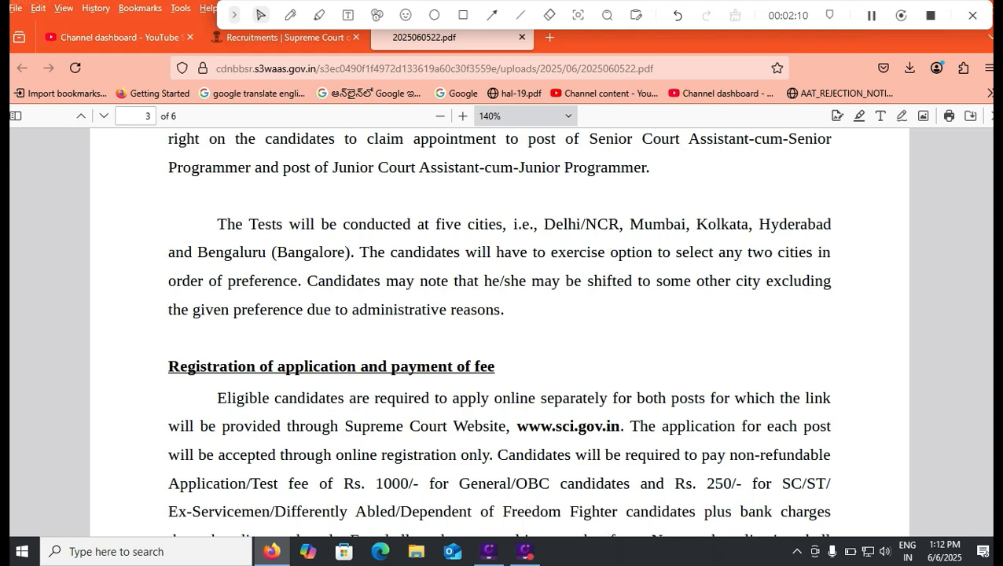
left_click_drag(701, 484, 714, 484)
left_click_drag(383, 483, 429, 484)
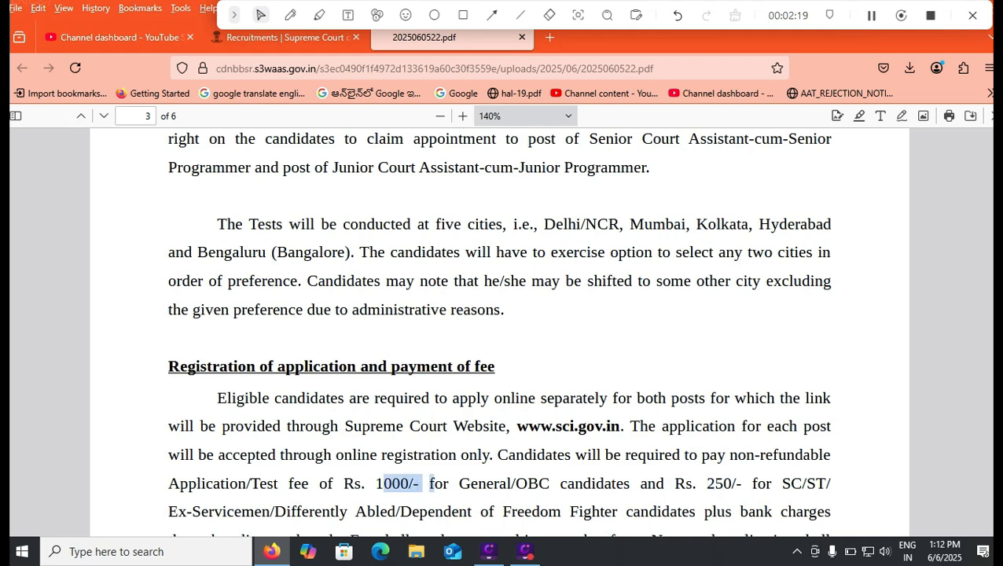
- Mark the starting date and the last date for online applications in the notification with red pen strokes
scroll(500, 323, "down", 5)
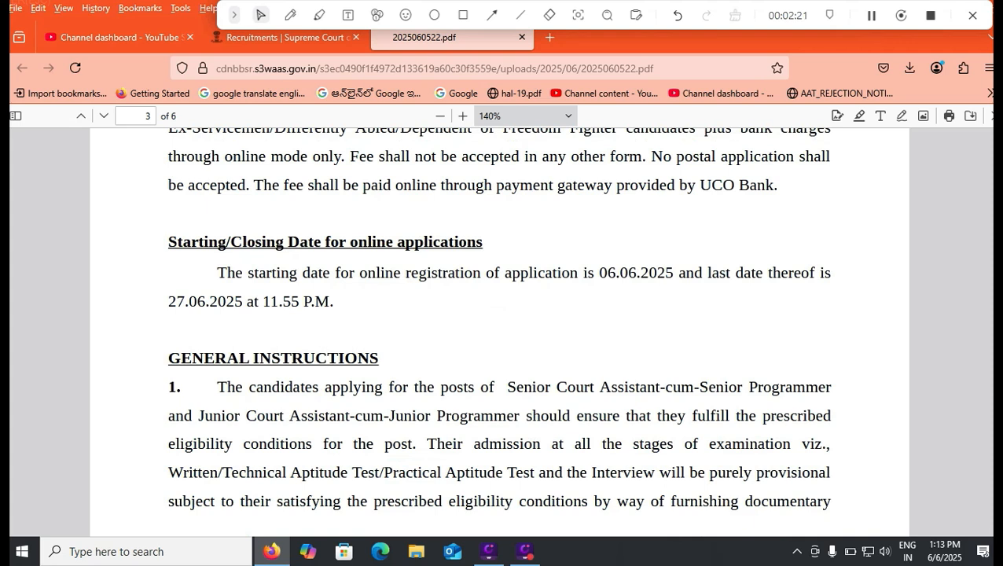
left_click(290, 15)
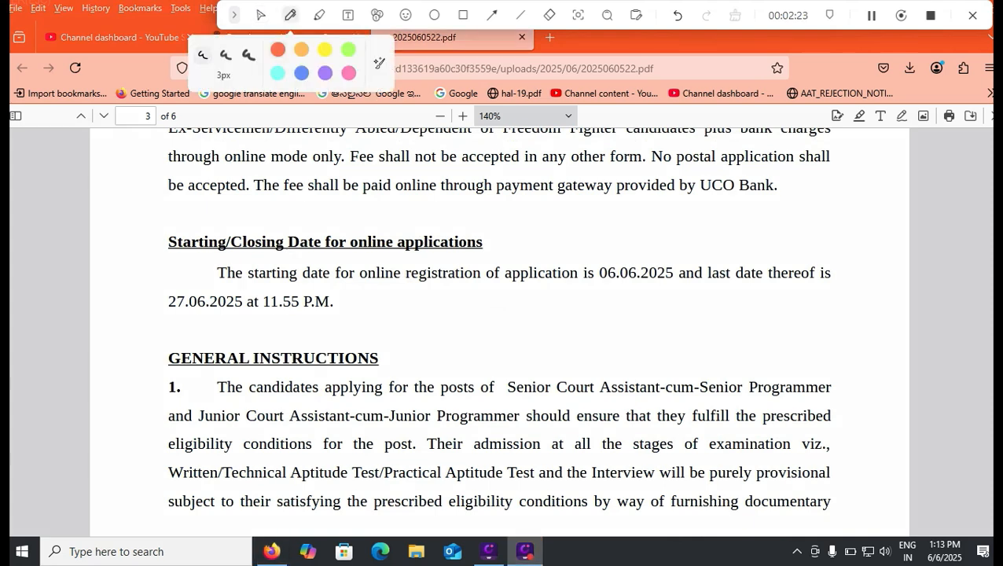
left_click_drag(627, 265, 669, 243)
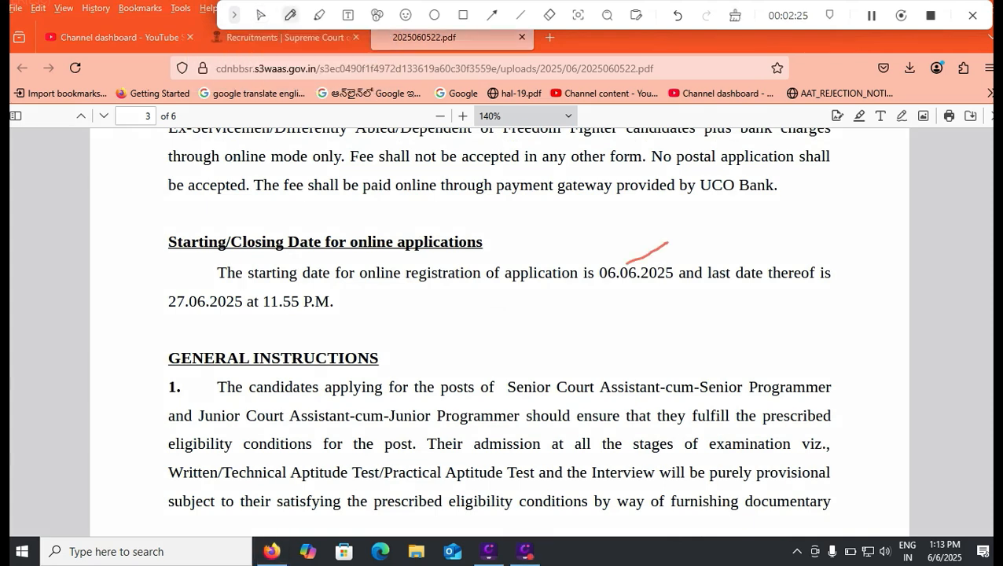
left_click_drag(165, 322, 284, 335)
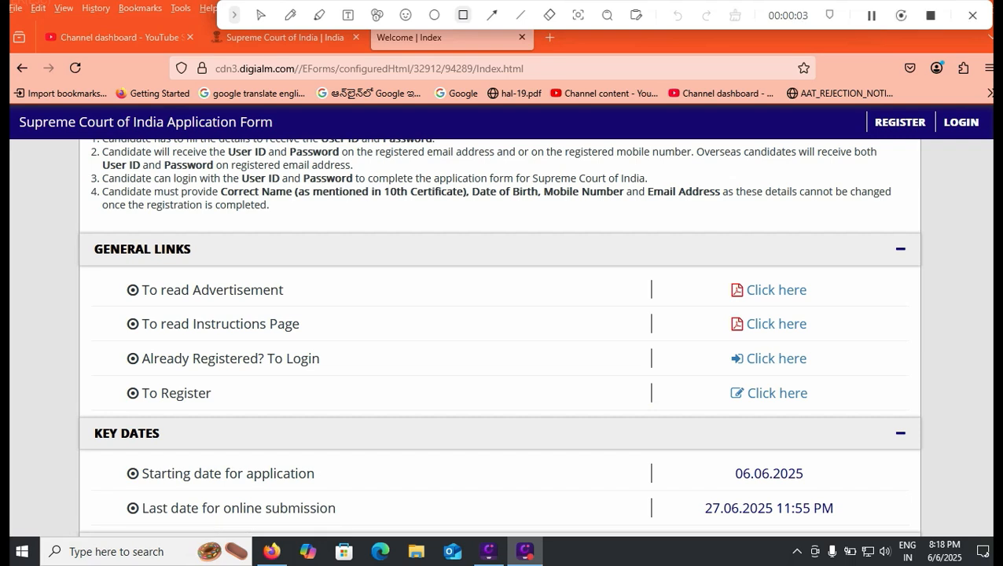
- Outline the To Register link with a red rectangle, and open the registration form through that link
left_click(463, 15)
mouse_move(709, 376)
left_mouse_down()
mouse_move(727, 395)
mouse_move(826, 418)
left_mouse_up()
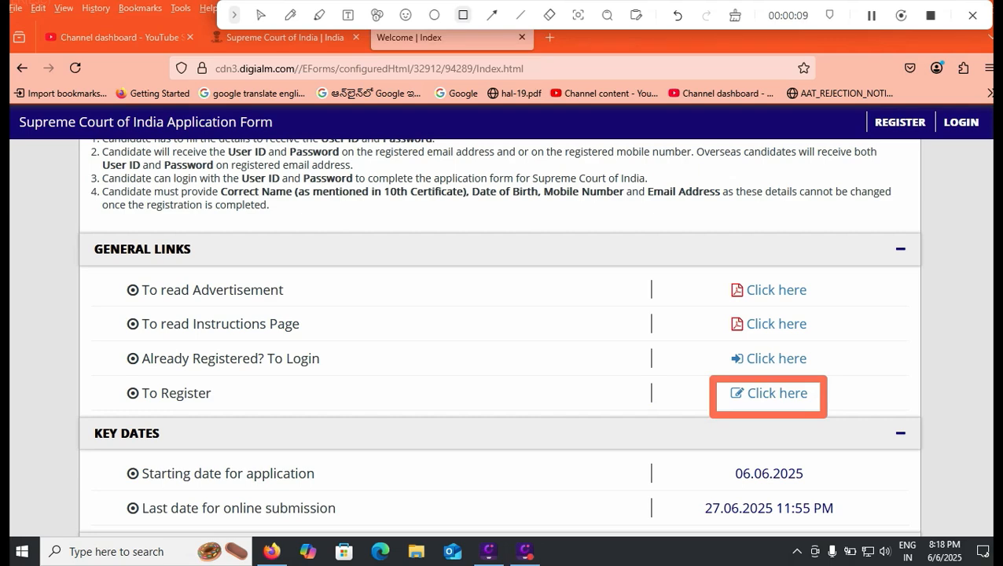
scroll(501, 331, "down", 2)
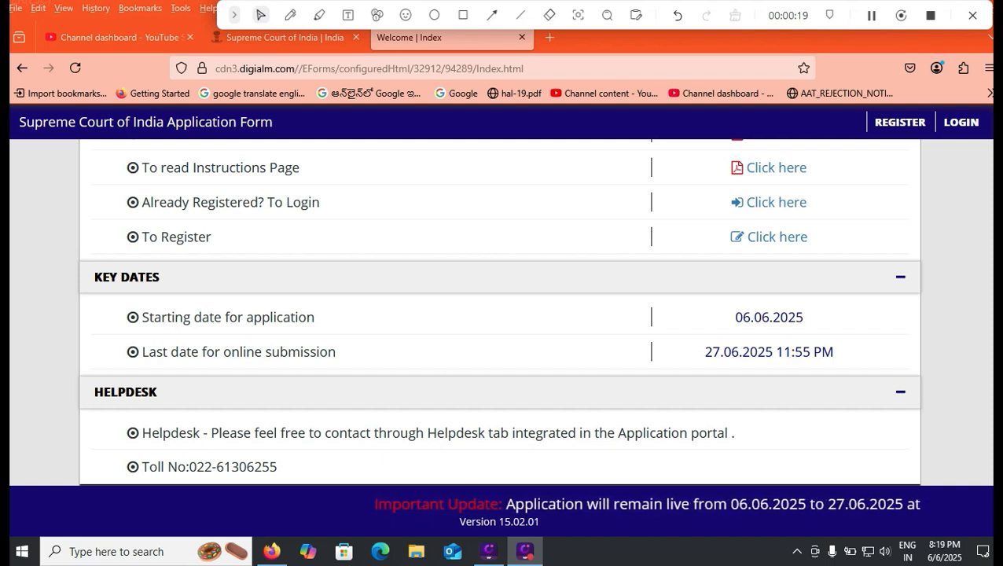
left_click(777, 236)
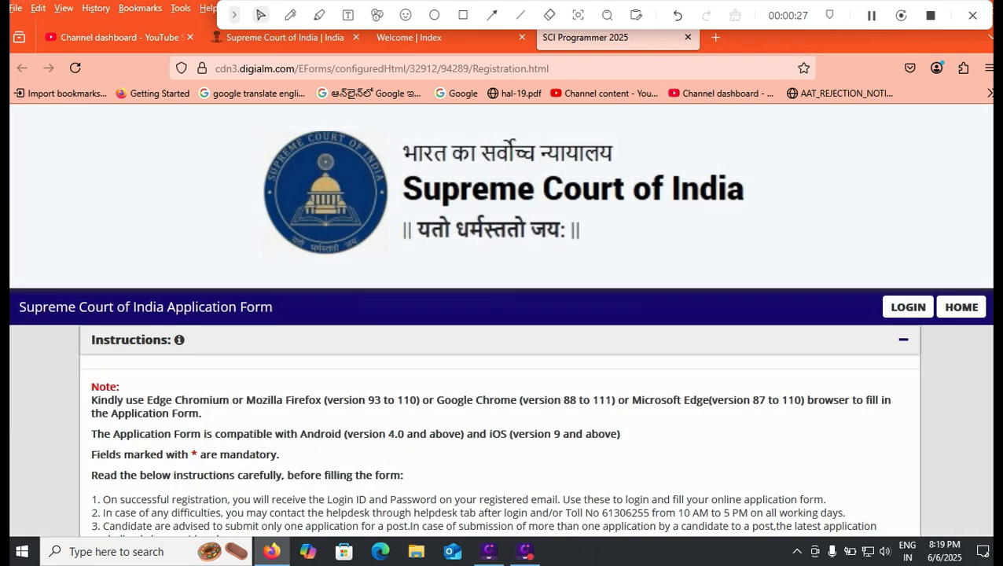
- Choose Junior Court Assistant-cum-Junior Programmer as the post name in the registration form
scroll(500, 320, "down", 2)
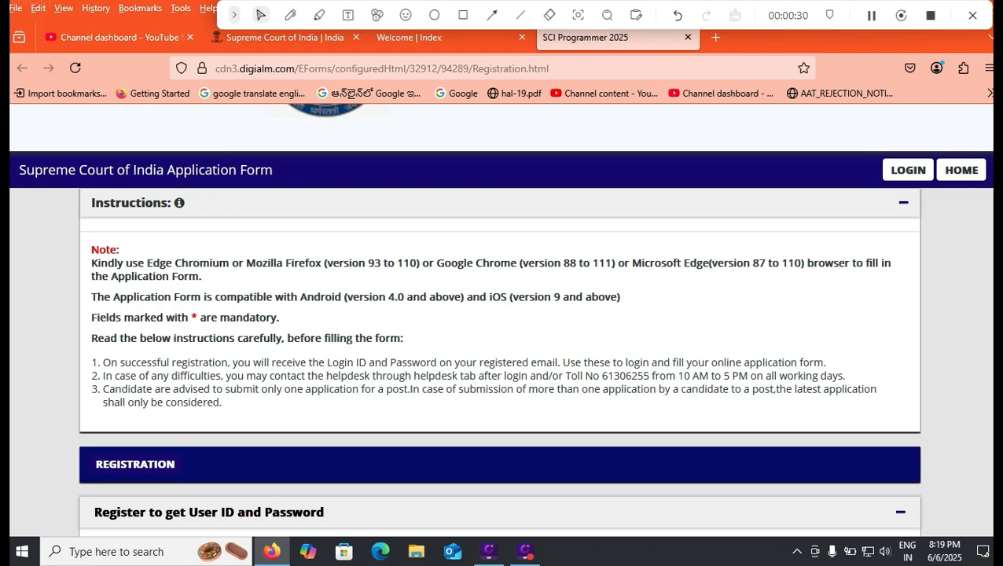
scroll(500, 321, "down", 2)
scroll(500, 338, "down", 3)
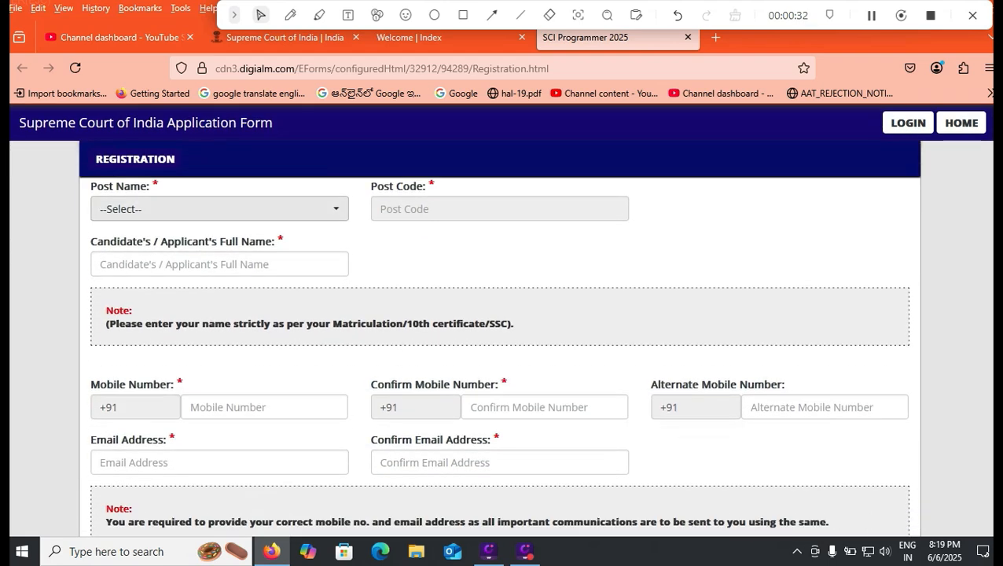
left_click(219, 209)
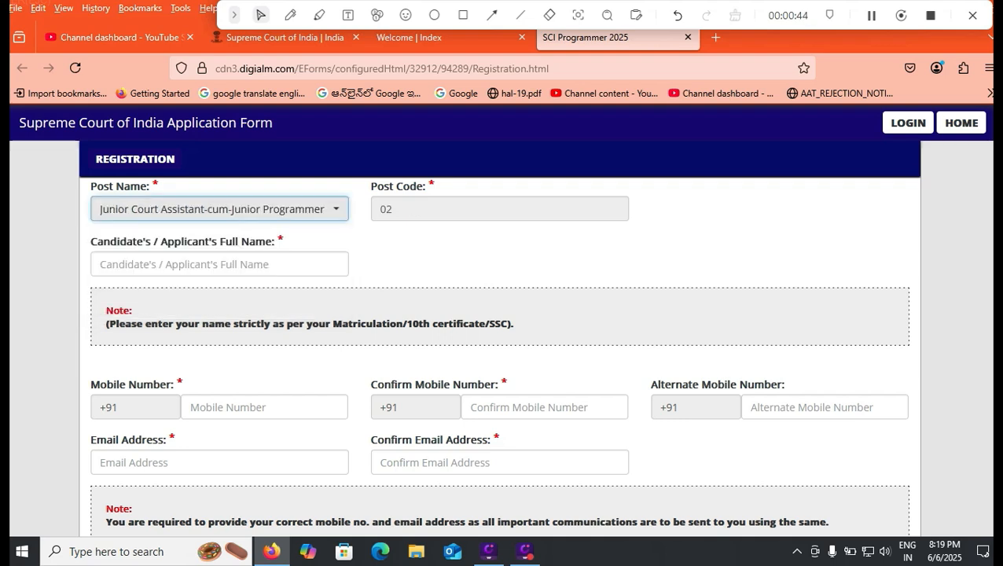
left_click(218, 306)
- Highlight the Matriculation/10th certificate wording in the name note, and enter the candidate's full name
left_click(219, 264)
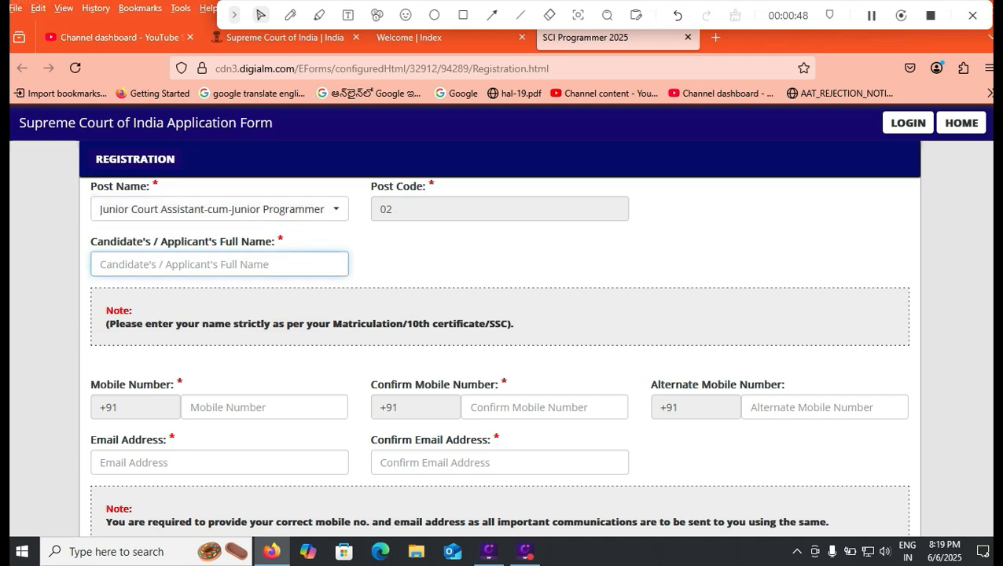
left_click_drag(331, 323, 495, 323)
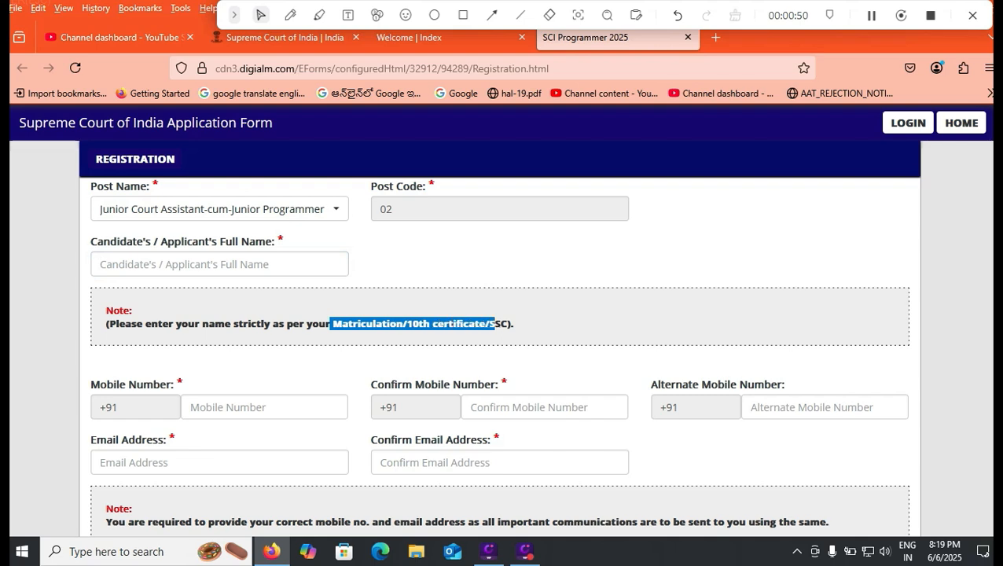
left_click(219, 264)
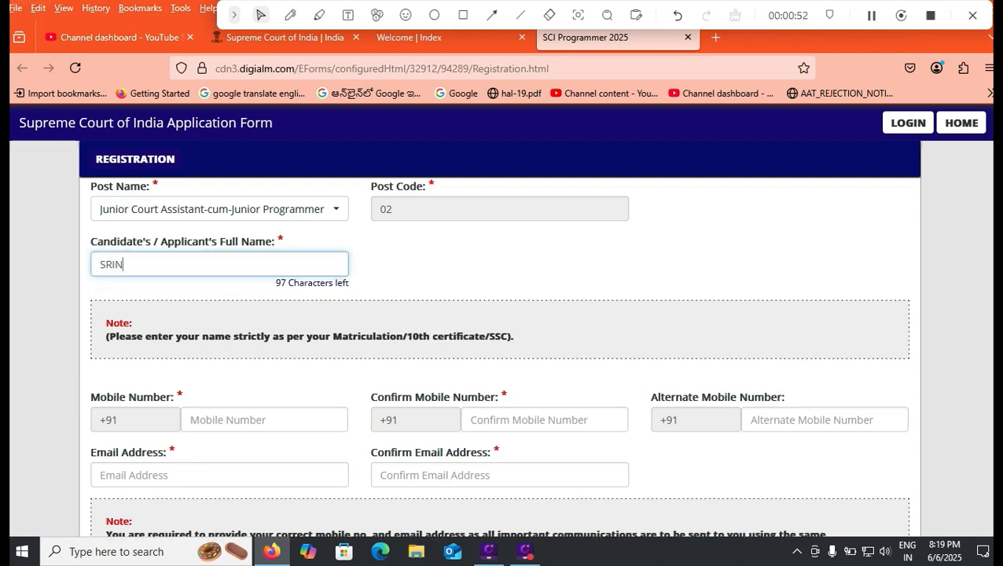
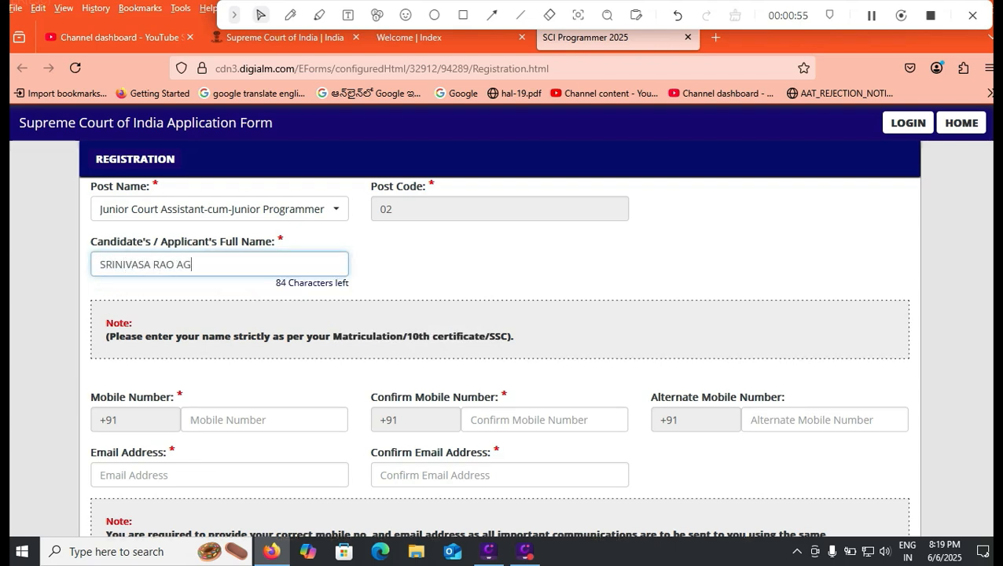
- Enter and confirm the candidate's mobile number, and fill in an alternate mobile number
key("Tab")
type("99")
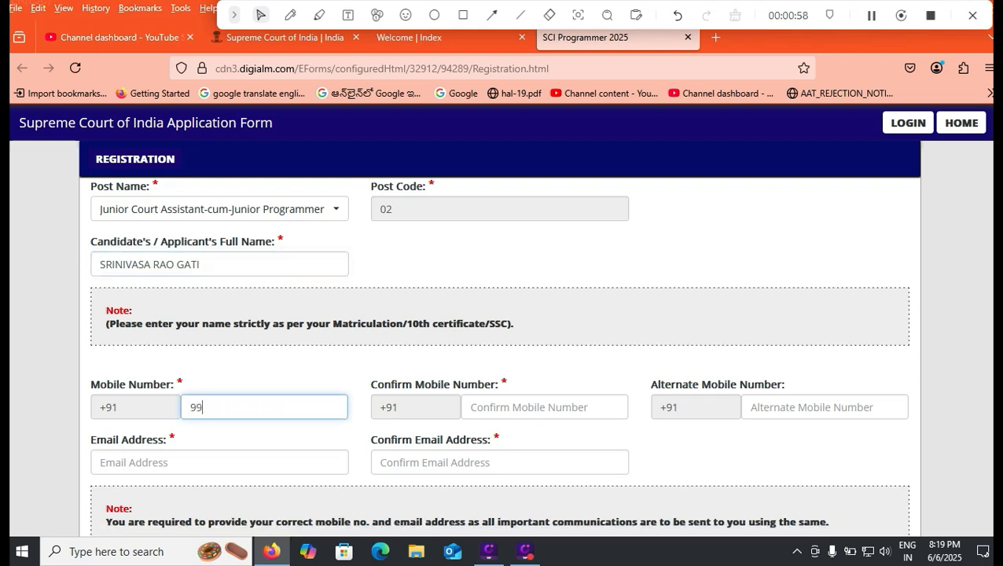
type("99999999")
key("Tab")
type("9999999999")
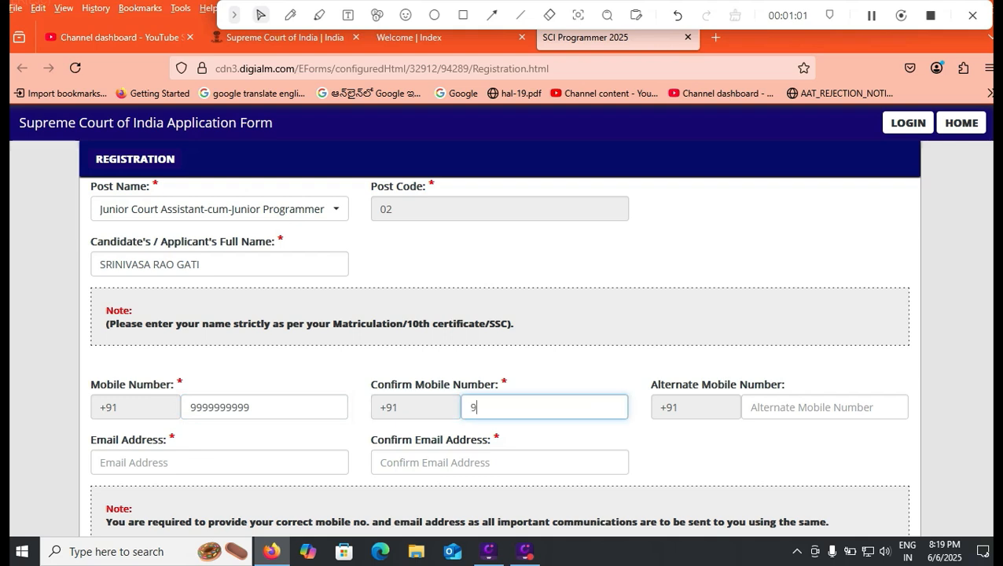
key("Tab")
- Enter the candidate's e-mail in the Email Address field, correcting the typing errors
key("Tab")
type("8888888888")
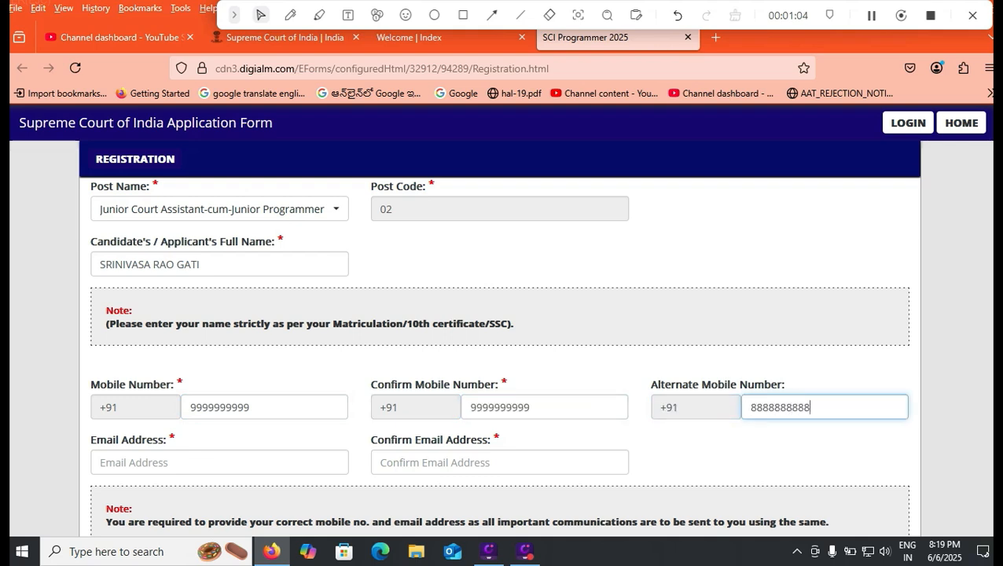
key("Tab")
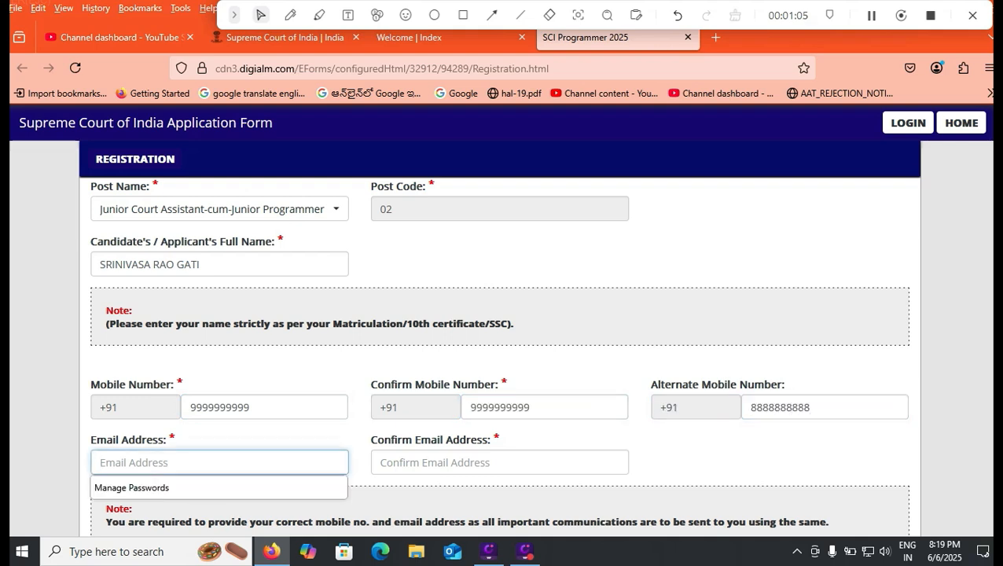
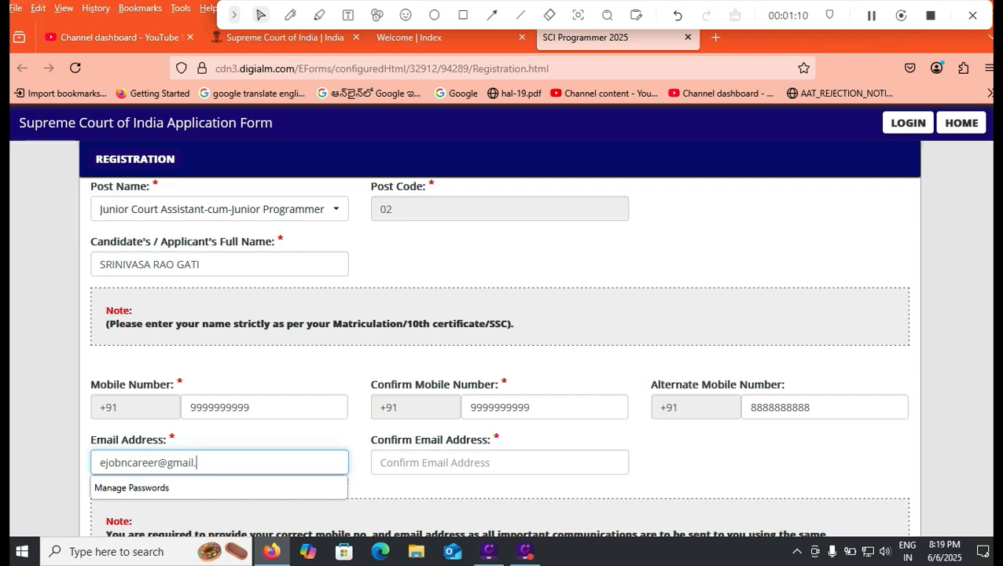
- Repeat the candidate's e-mail in the Confirm Email Address field
key("Tab")
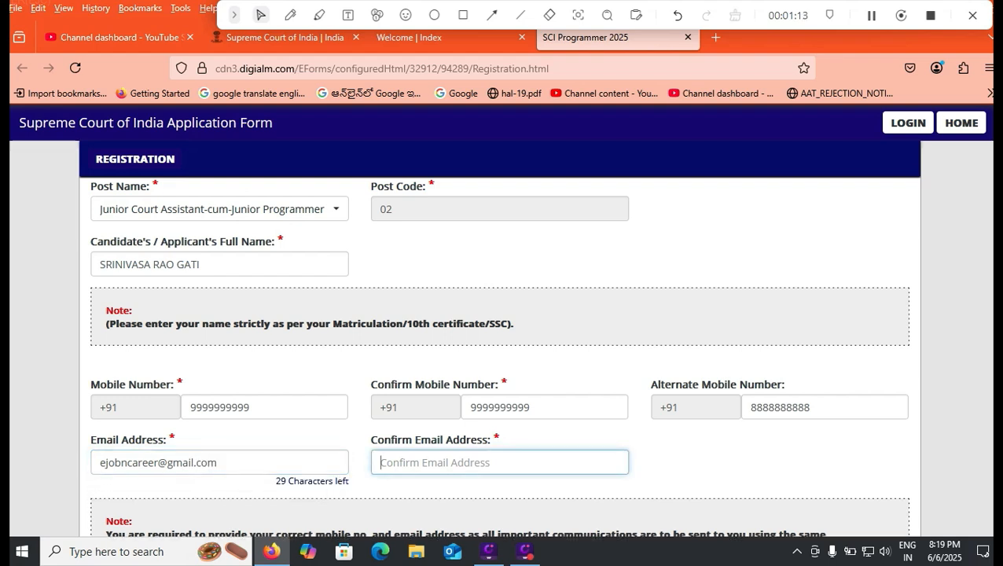
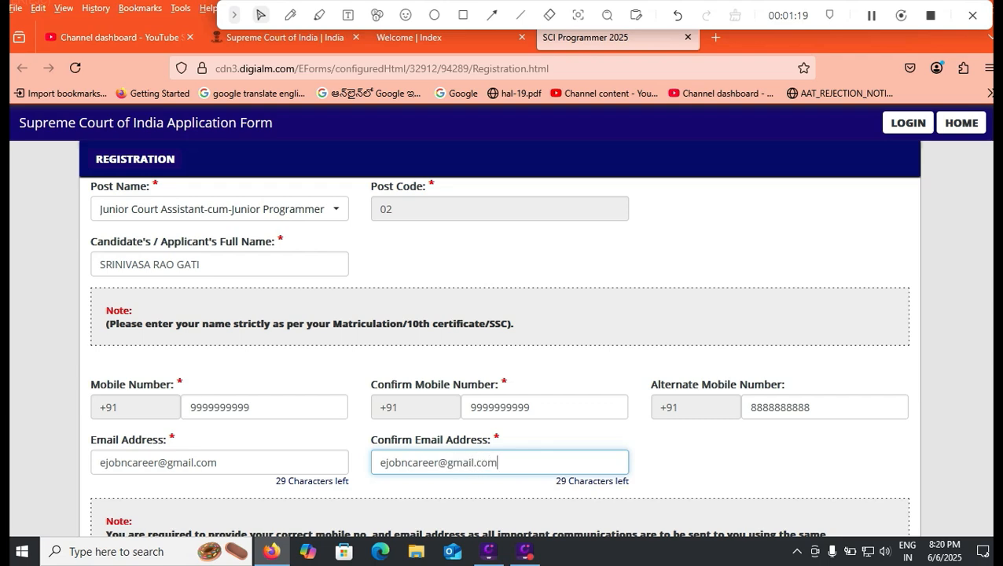
- Generate the OTP for the entered contact details and dismiss the password suggestion on the OTP field
scroll(503, 338, "down", 3)
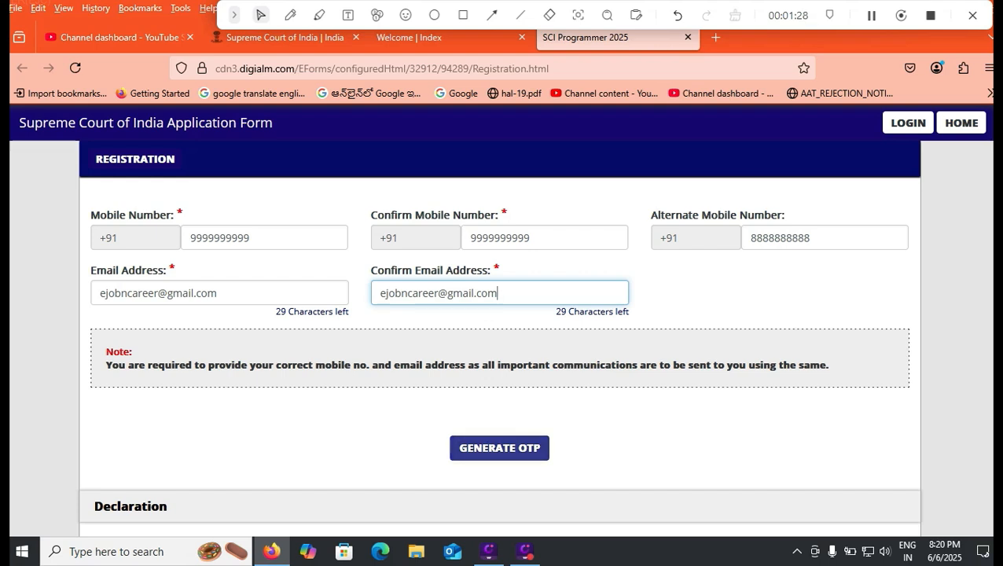
left_click(499, 447)
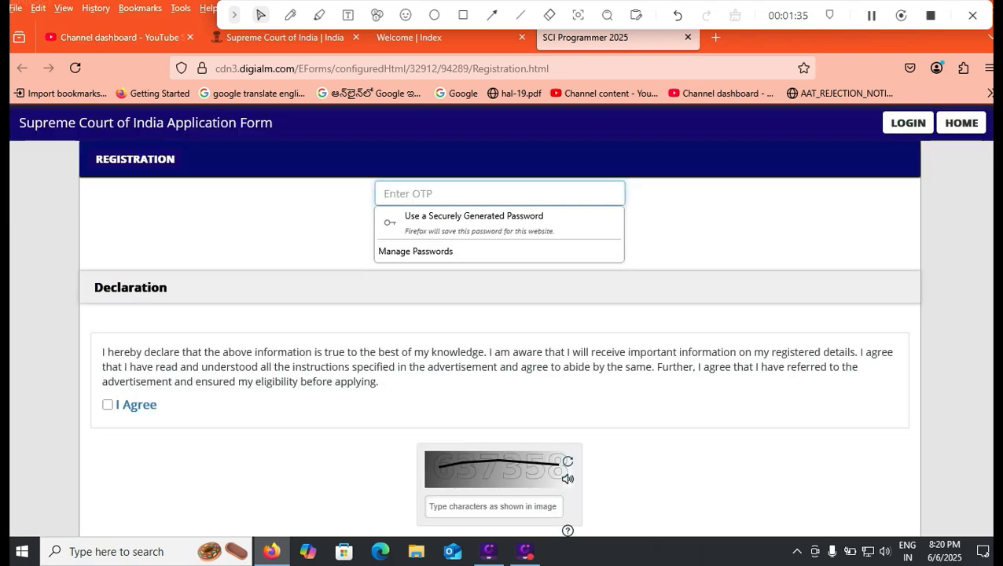
left_click(692, 233)
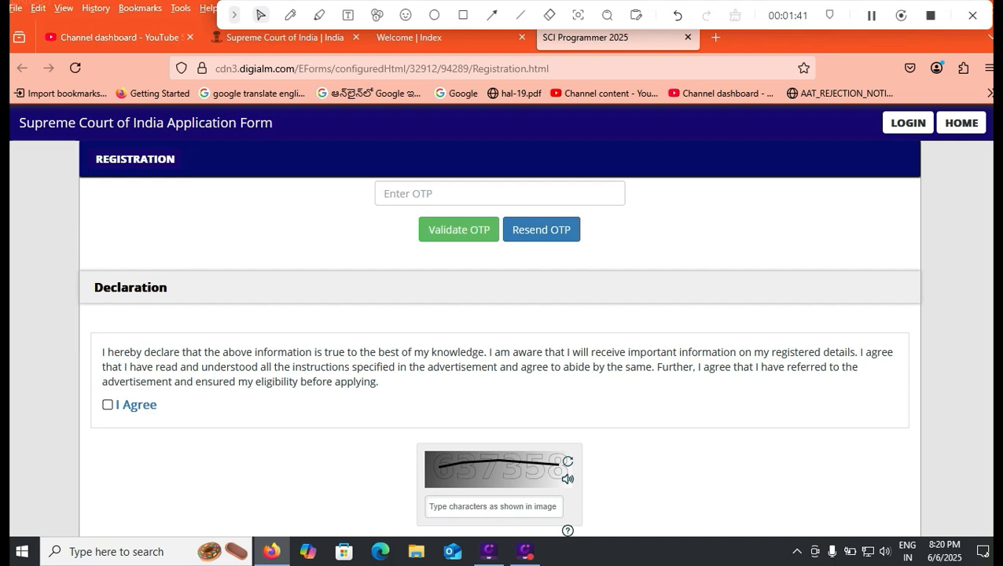
- Agree to the declaration and enter the captcha characters shown in the image
left_click(107, 404)
scroll(108, 404, "down", 2)
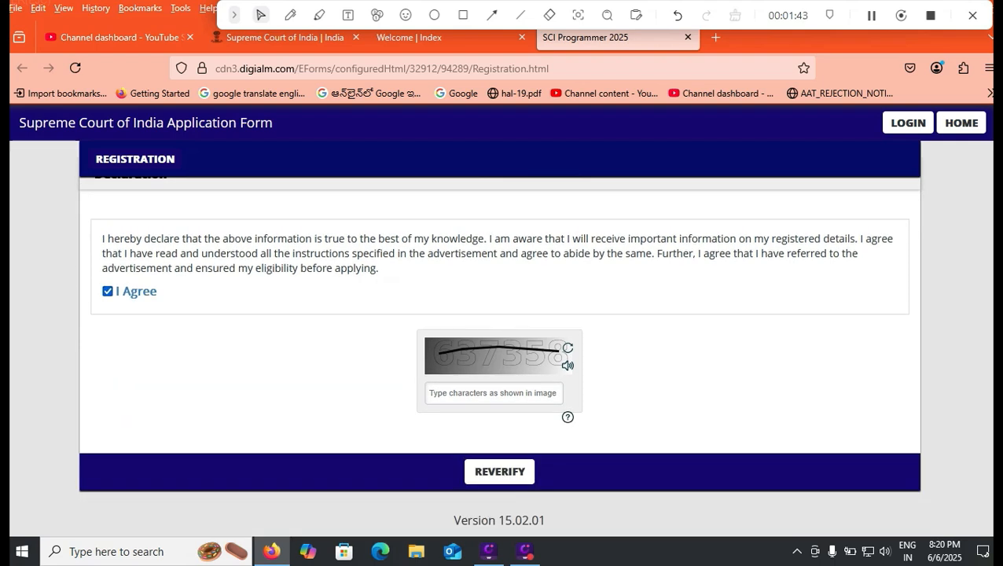
left_click(494, 393)
type("637")
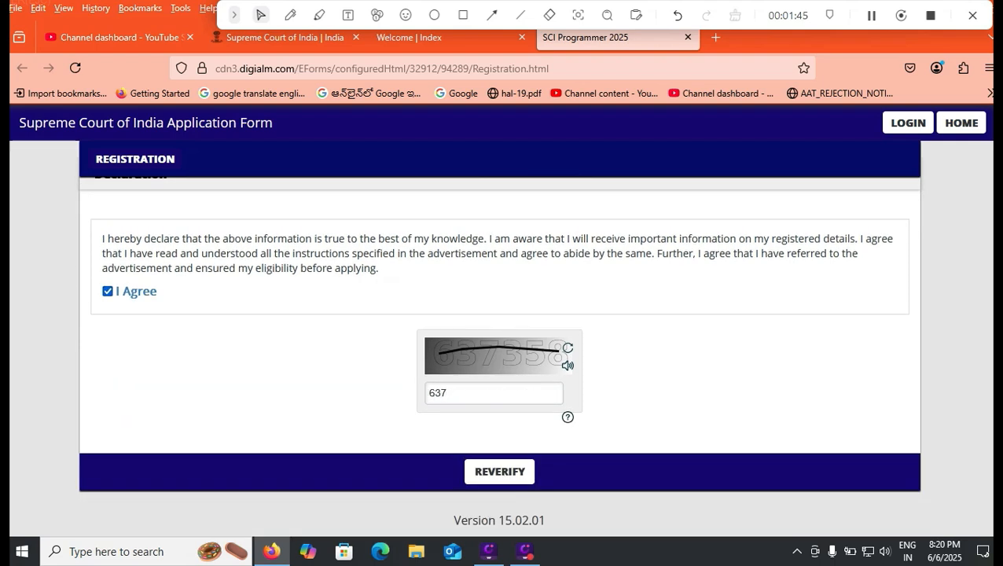
type("358")
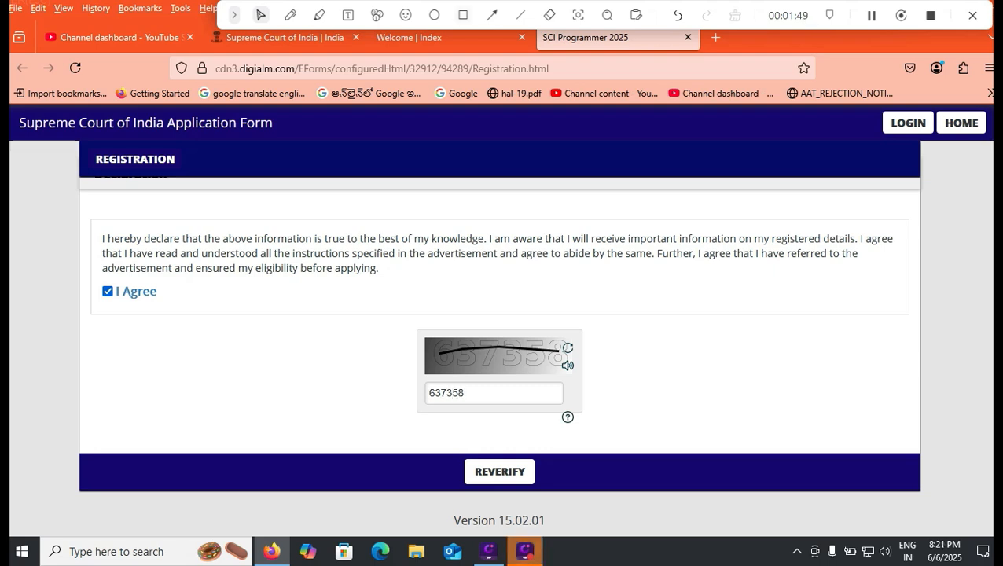
left_click(464, 15)
mouse_move(439, 446)
left_mouse_down()
mouse_move(515, 504)
mouse_move(572, 504)
left_mouse_up()
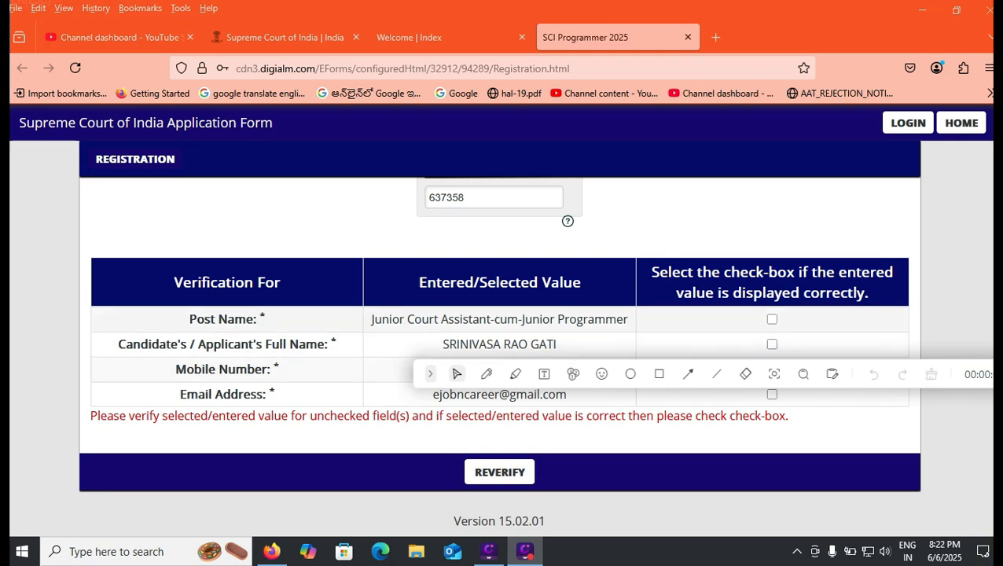
- Mark the entered values in the verification table, including post name and applicant's full name, as correct and reverify them
left_click(772, 320)
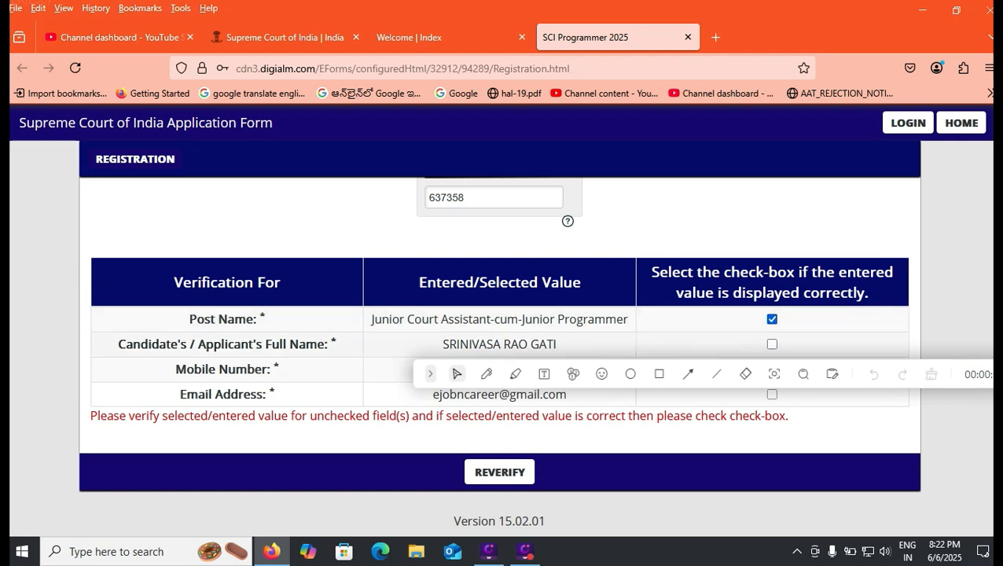
left_click(772, 345)
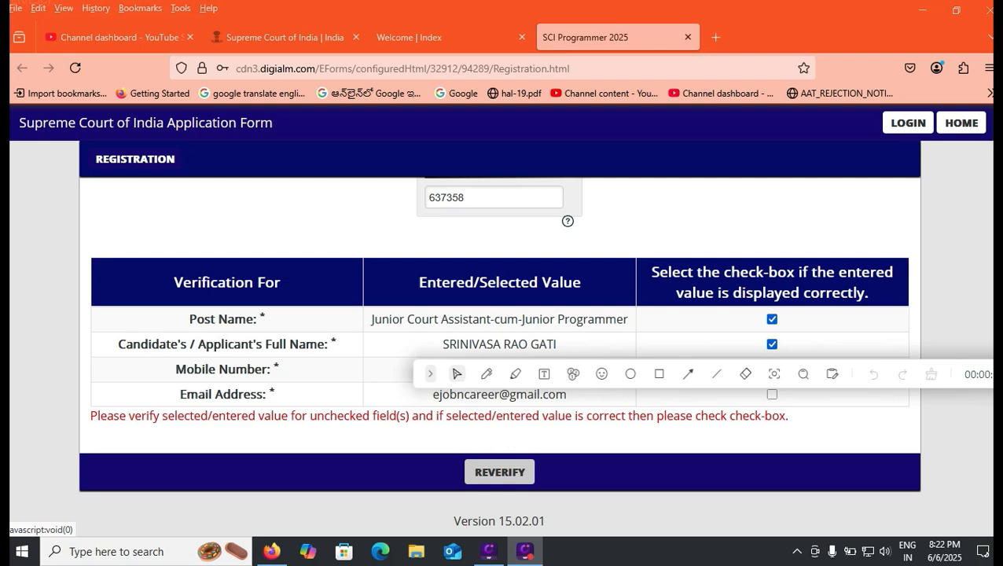
left_click(500, 472)
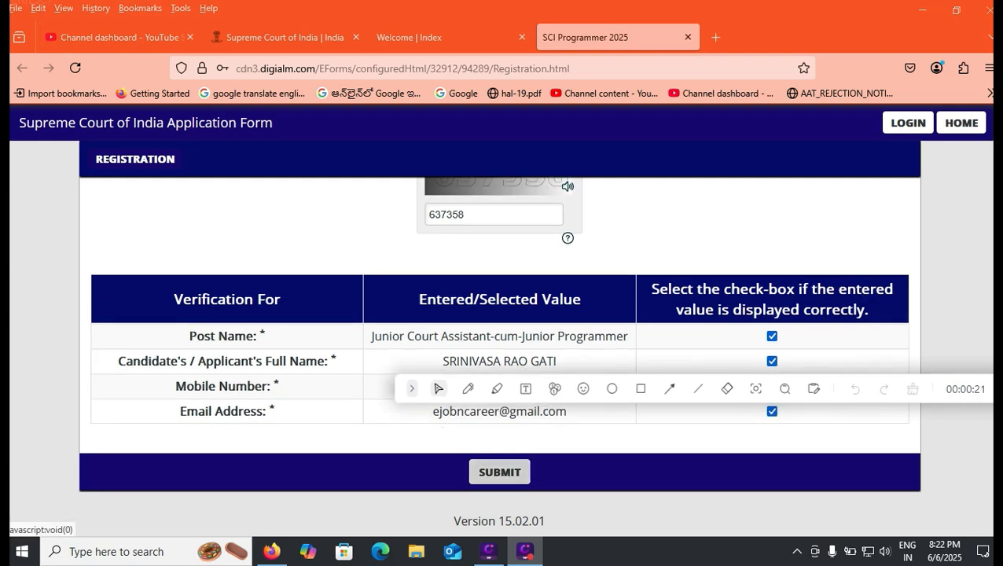
- Submit the registration, confirm that the information is correct, and close the registration note
left_click(499, 472)
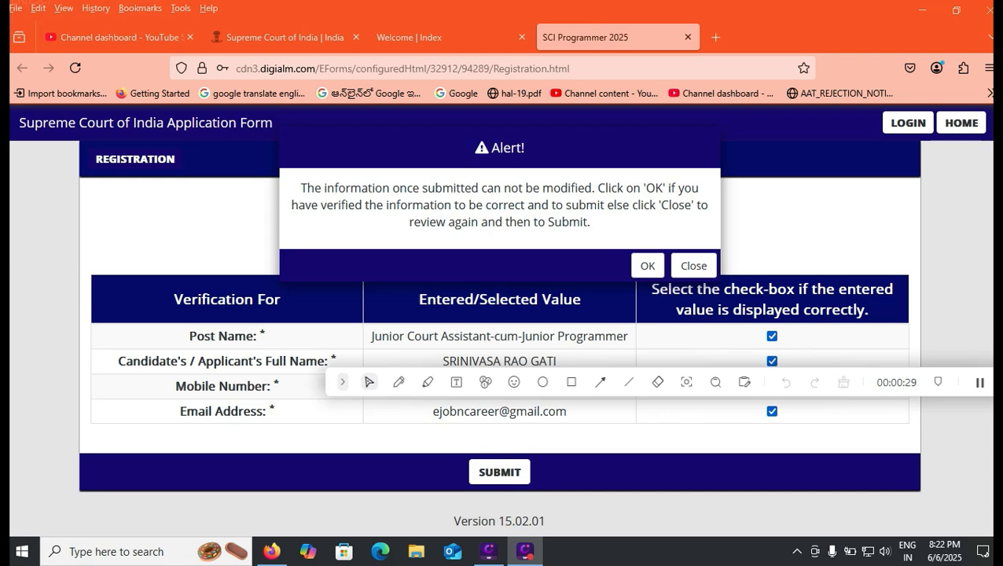
left_click(647, 266)
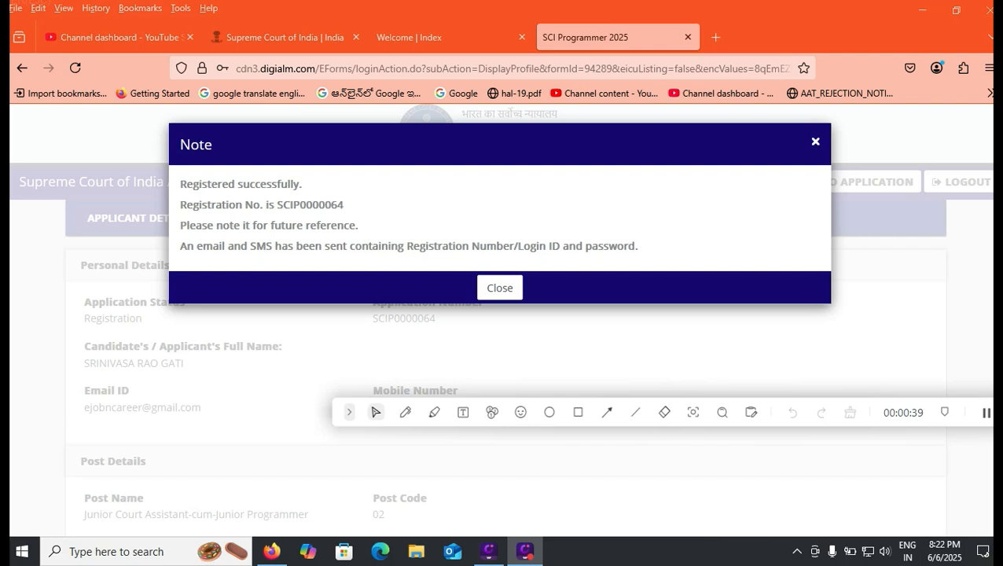
left_click(499, 288)
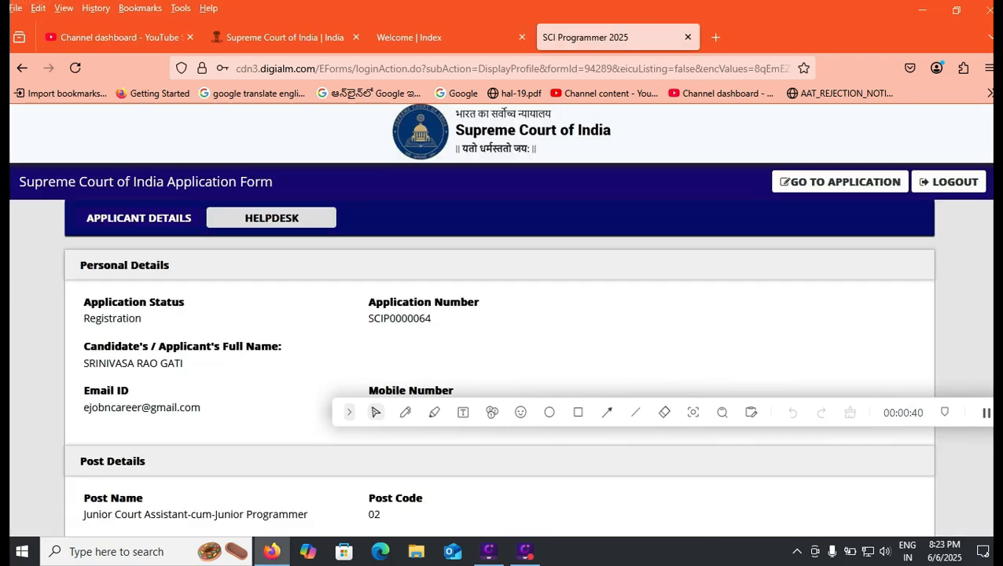
left_click(578, 413)
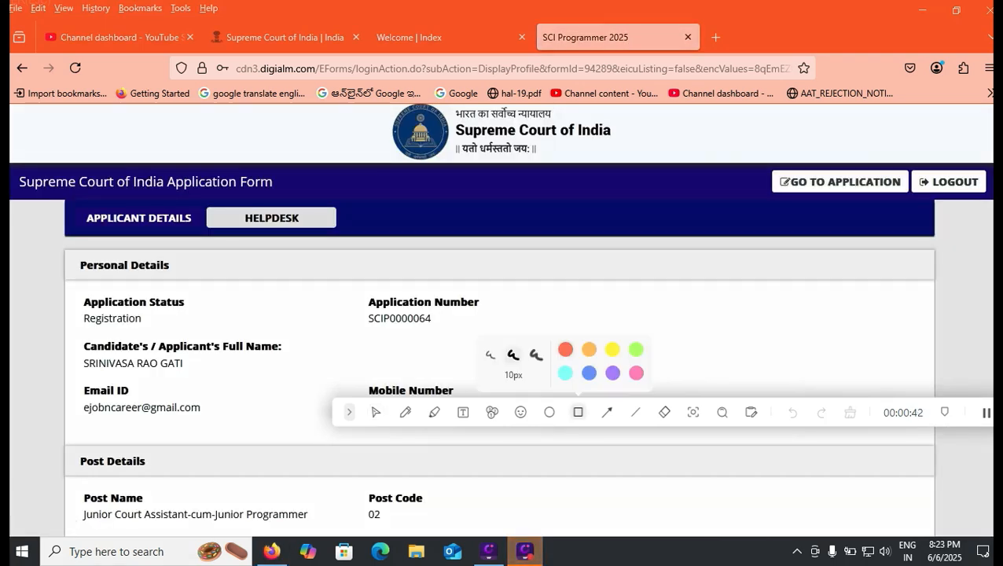
mouse_move(749, 171)
left_mouse_down()
mouse_move(828, 196)
mouse_move(918, 195)
left_mouse_up()
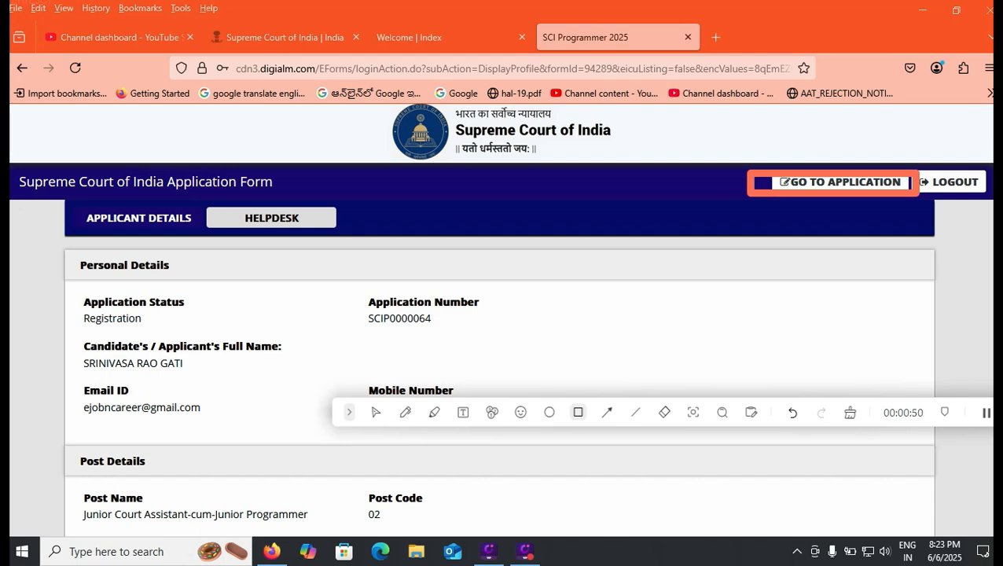
- Go to the application form and set the gender to Male in the Post Applied Details
left_click(840, 182)
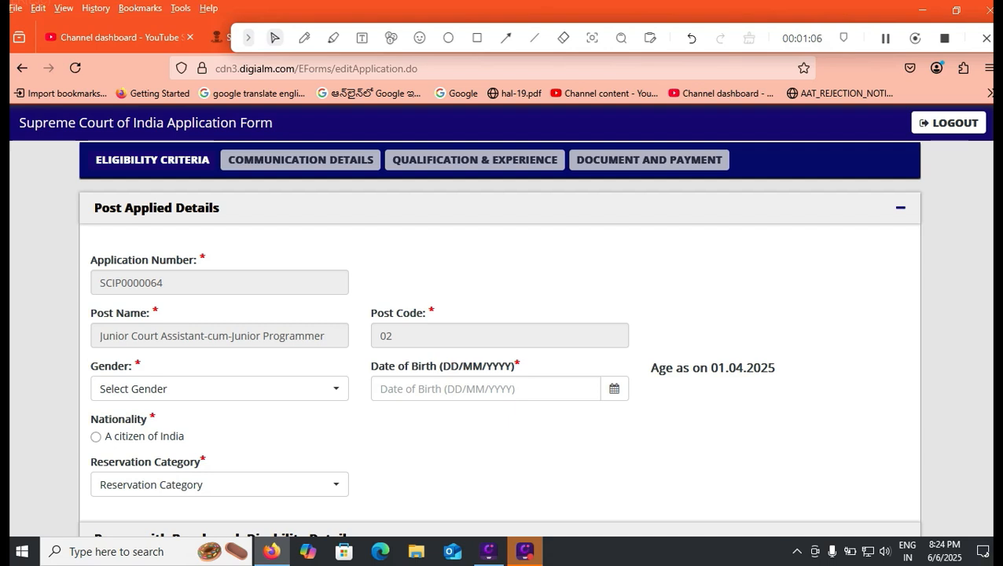
left_click(220, 389)
left_click(118, 465)
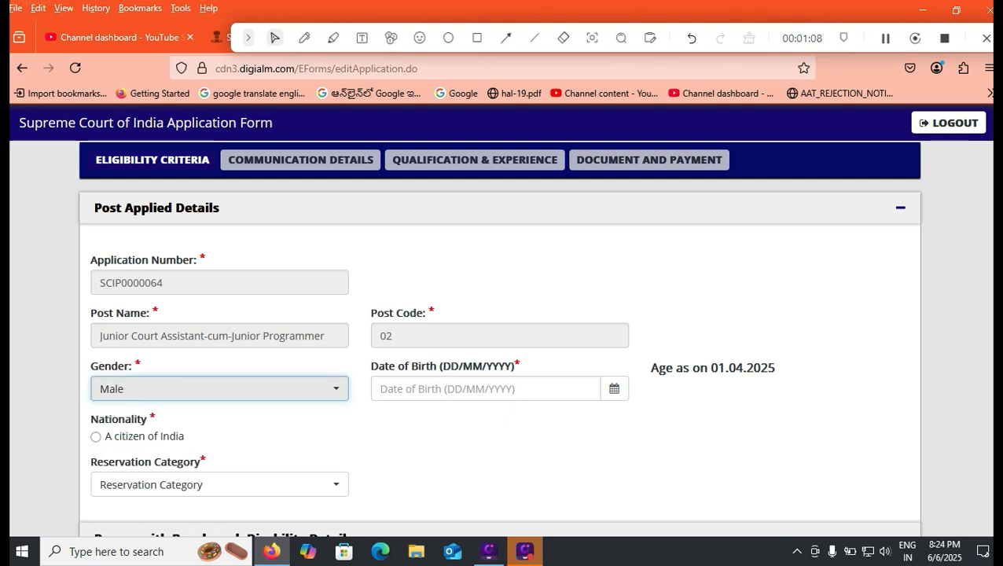
- Choose the candidate's date of birth from the calendar by year, month and day
left_click(485, 388)
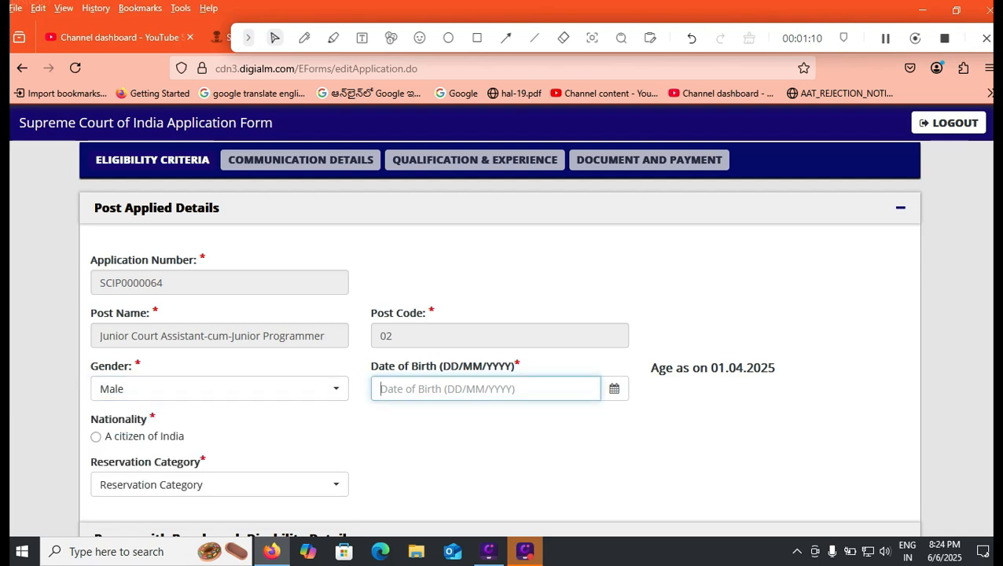
left_click(614, 388)
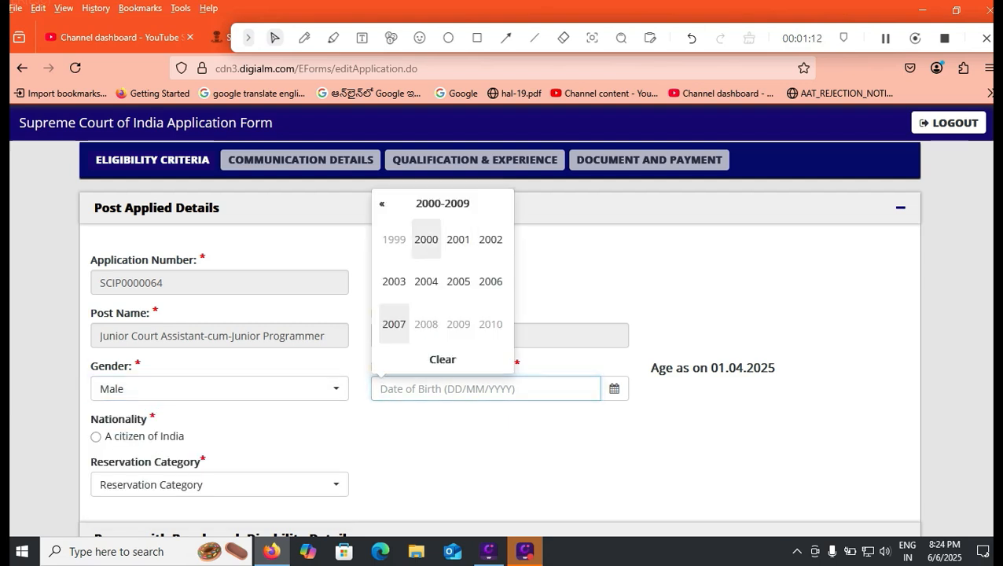
left_click(426, 239)
left_click(394, 239)
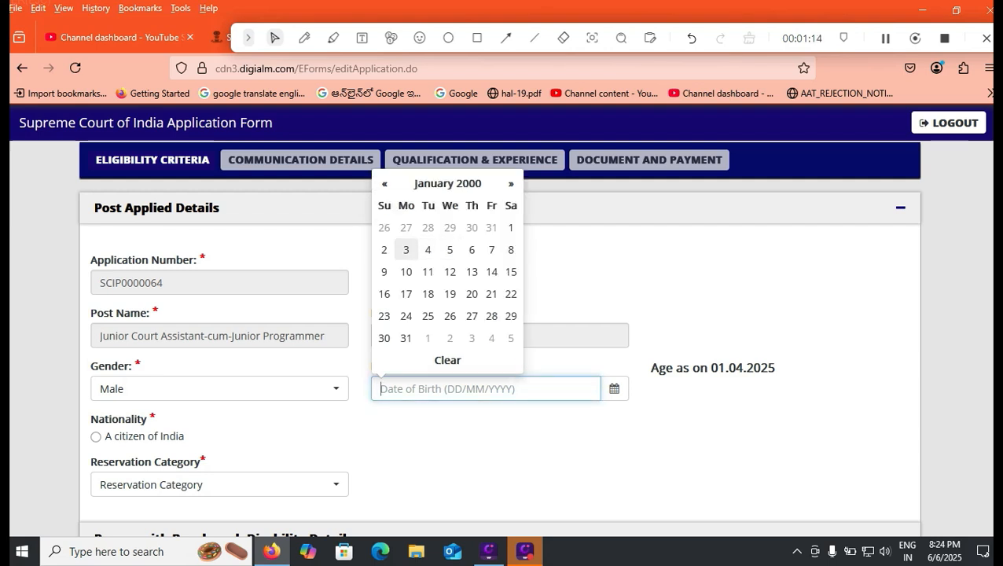
left_click(512, 227)
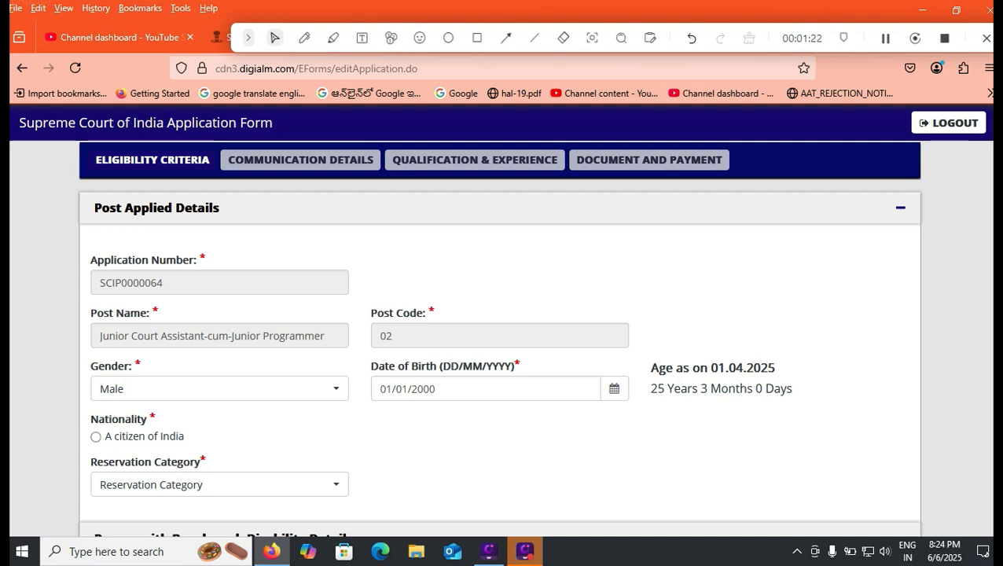
- Declare the nationality as a citizen of India and set the reservation category to OBC
left_click(96, 436)
left_click(220, 485)
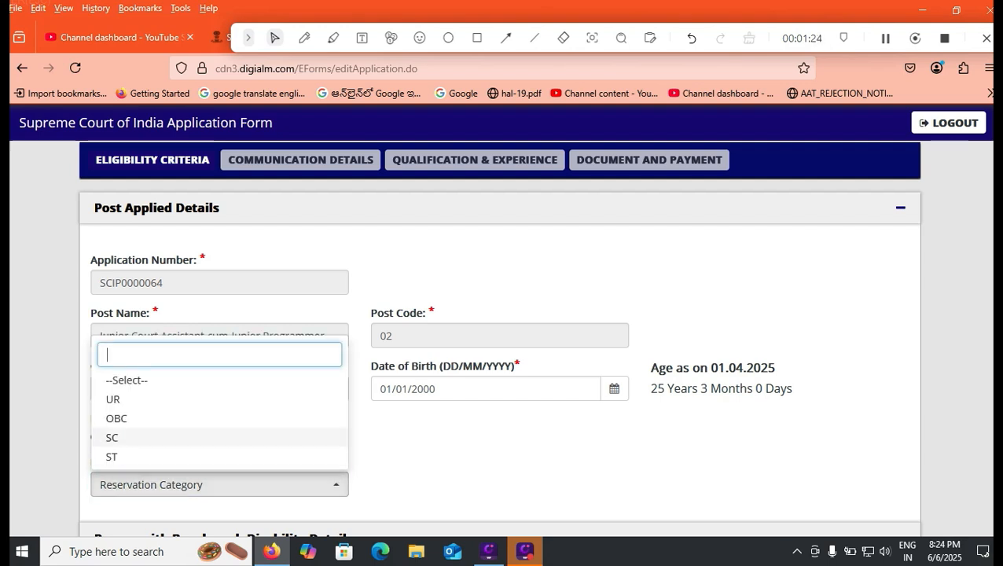
left_click(116, 418)
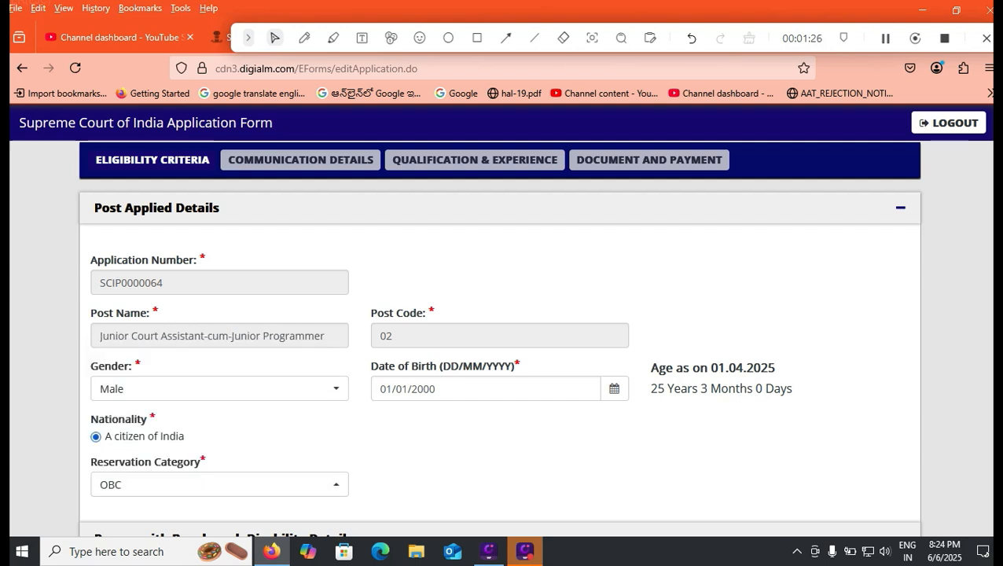
- Answer No to the questions on 40% disability, ex-service status, freedom fighter dependency and current work in the Supreme Court Registry
scroll(872, 360, "down", 4)
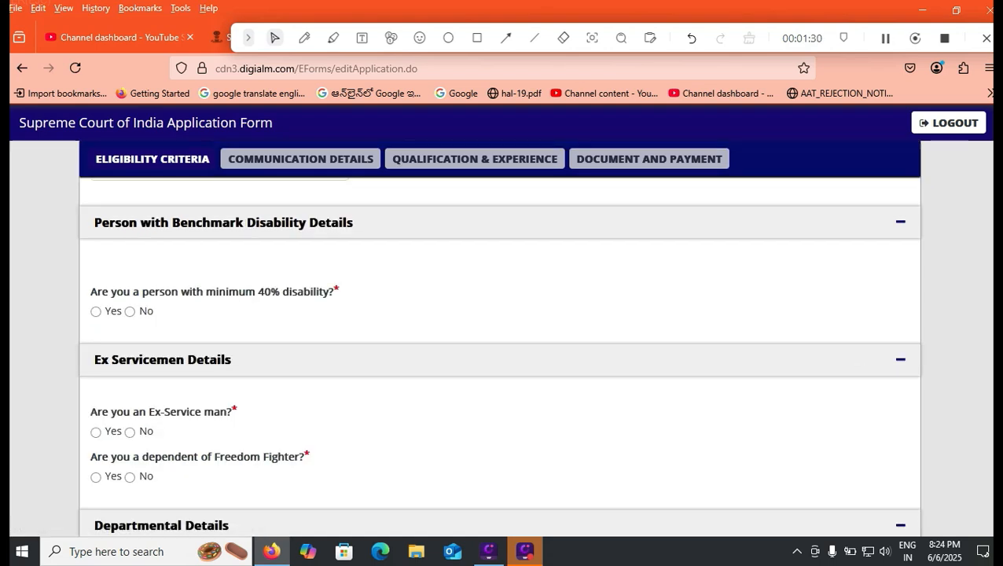
left_click(130, 311)
left_click(129, 433)
left_click(129, 476)
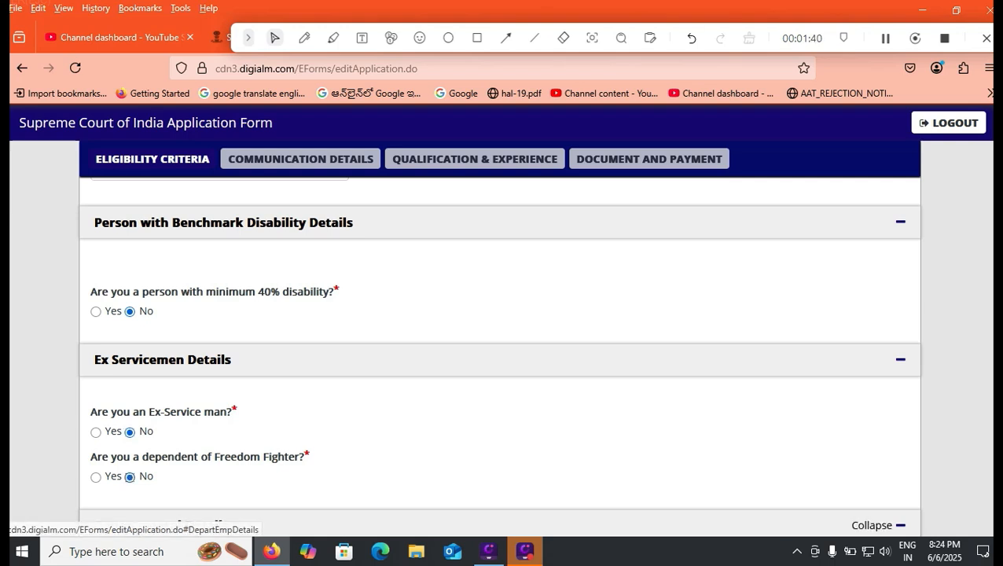
scroll(897, 524, "down", 2)
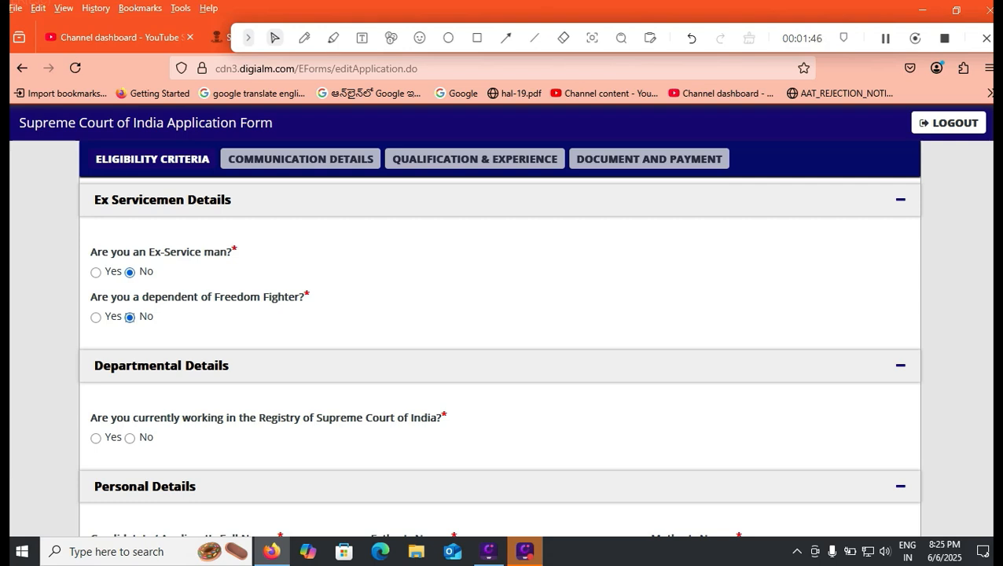
left_click(130, 438)
- Set the Government ID Card Details in the Personal Details section to Voter Id Card
scroll(504, 354, "down", 3)
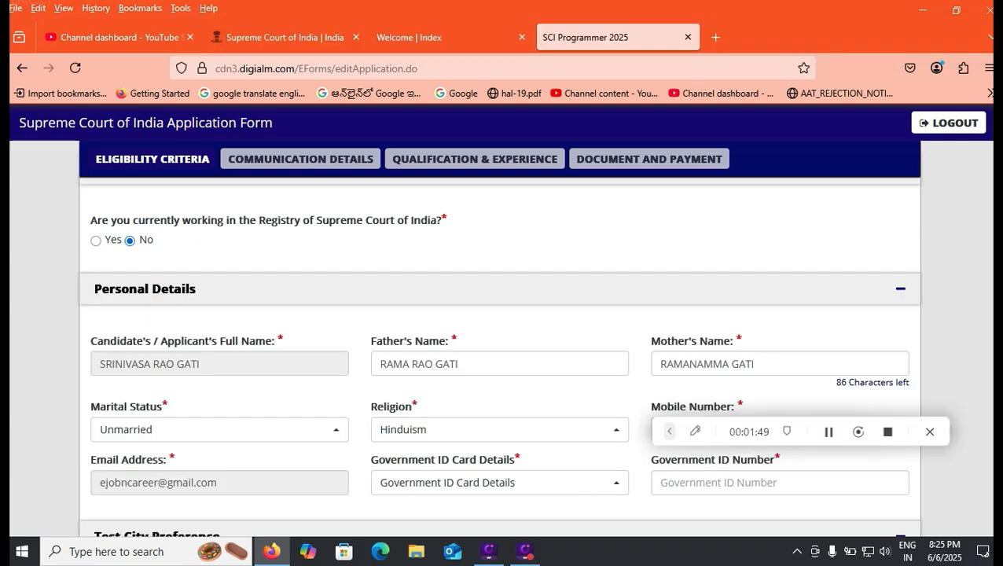
left_click(491, 364)
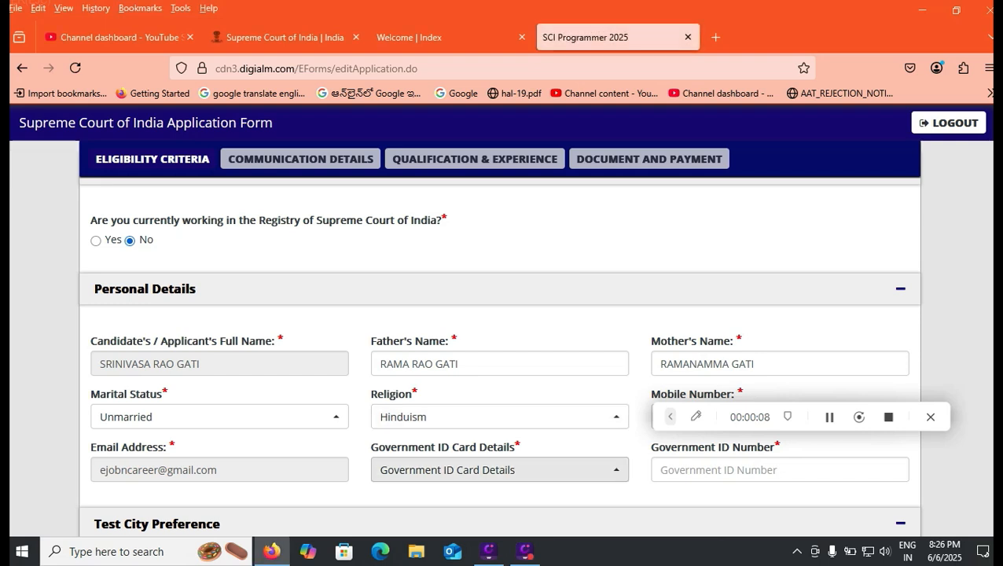
left_click(500, 470)
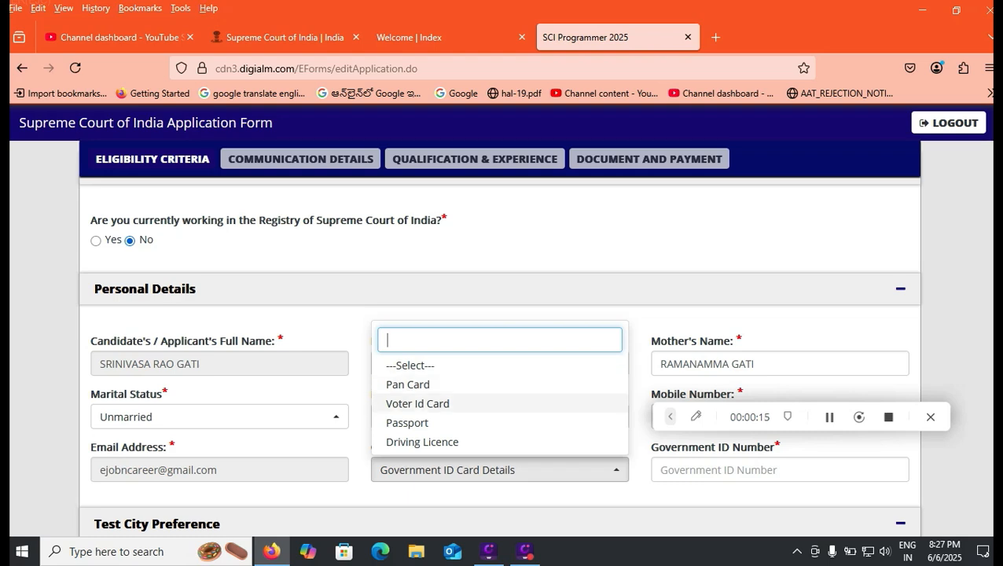
left_click(418, 404)
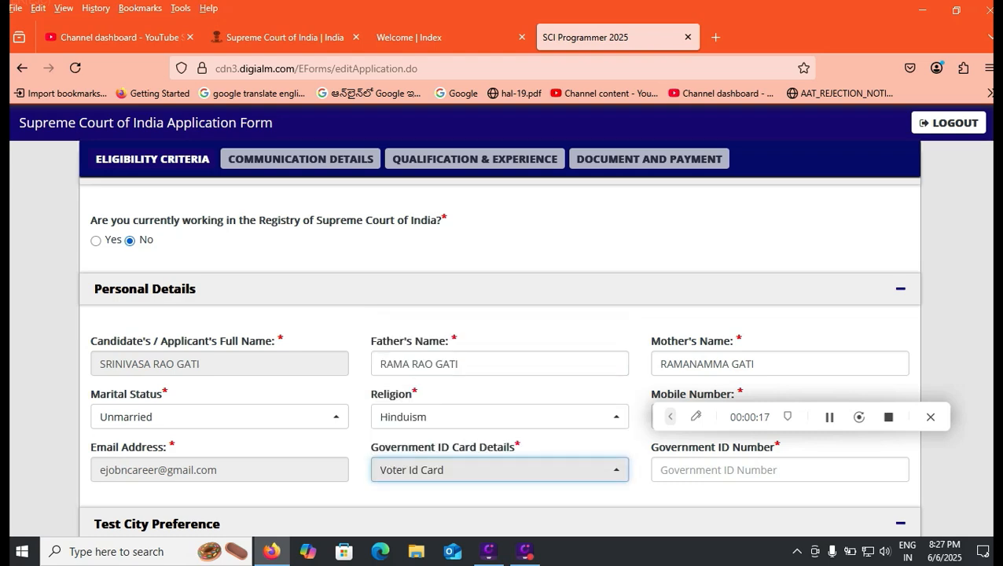
- Set the preferred test cities to Hyderabad first, Bengaluru second and Mumbai third
scroll(501, 354, "down", 5)
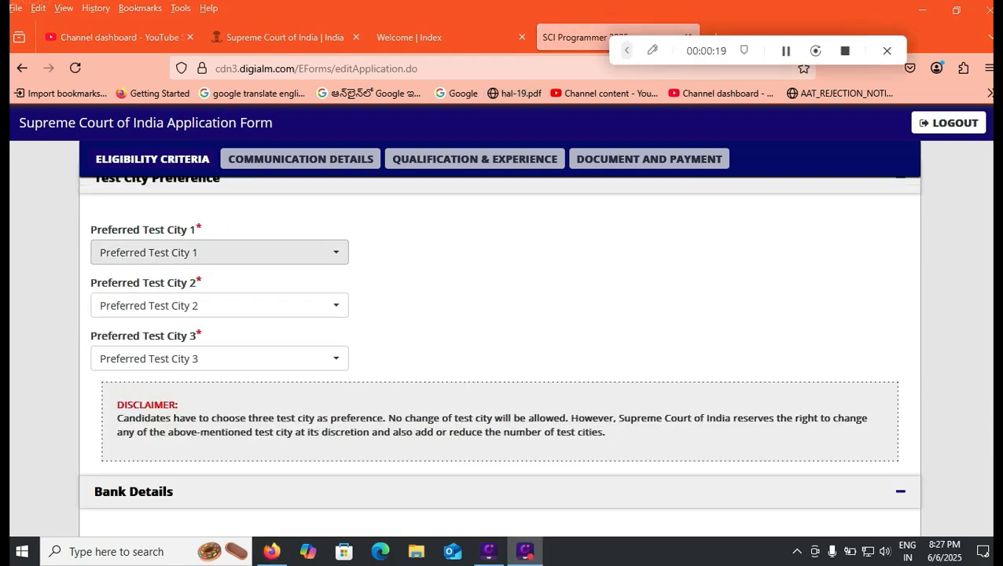
left_click(220, 252)
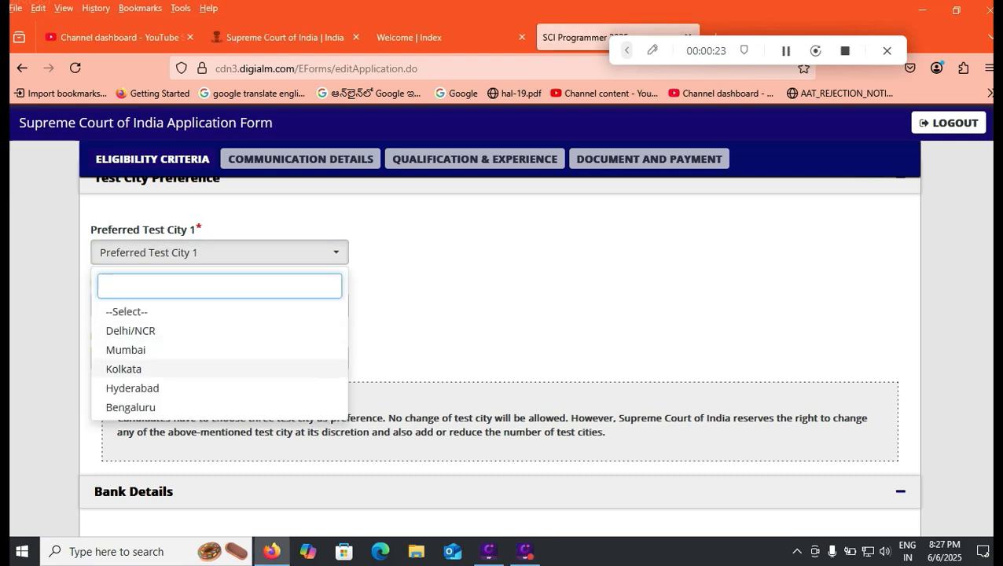
left_click(132, 388)
left_click(219, 305)
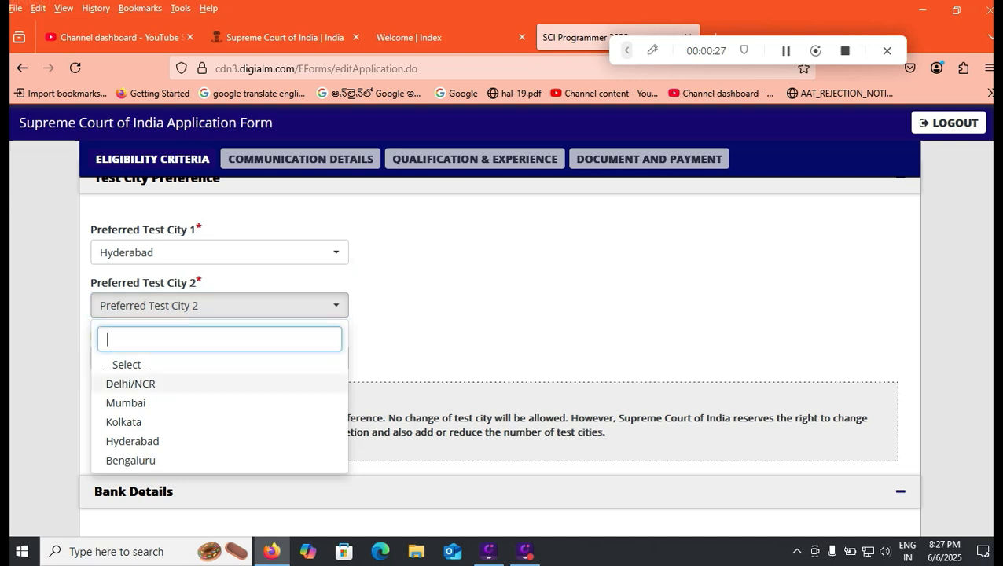
left_click(131, 460)
left_click(219, 359)
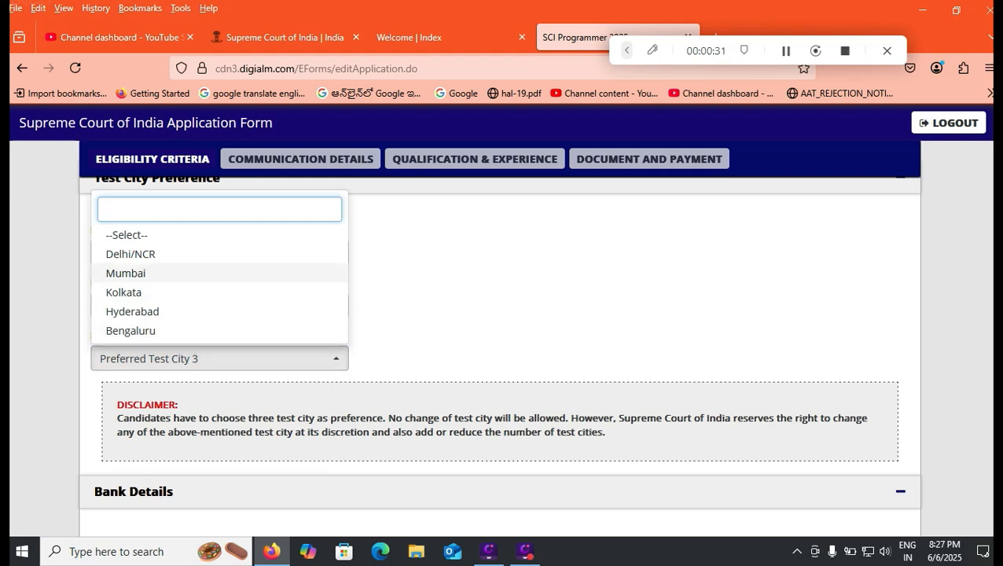
left_click(126, 273)
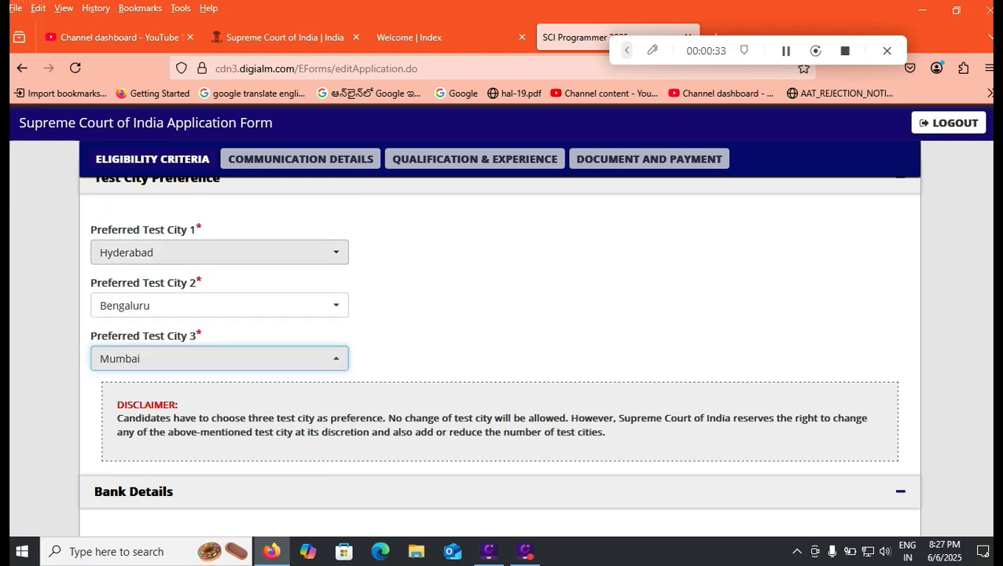
- Save the eligibility section with its bank details and proceed to the Communication Details section
scroll(500, 362, "down", 3)
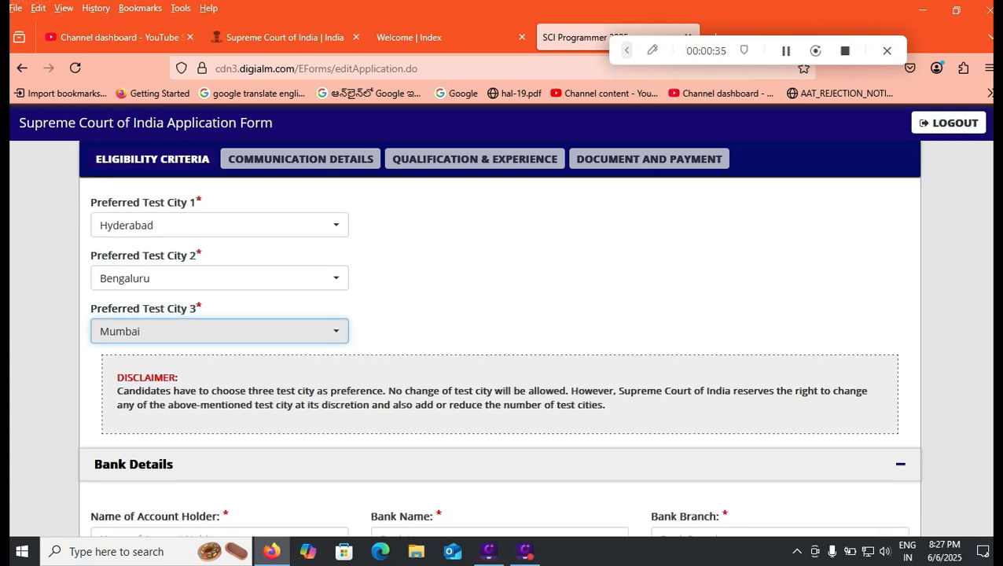
scroll(499, 354, "down", 2)
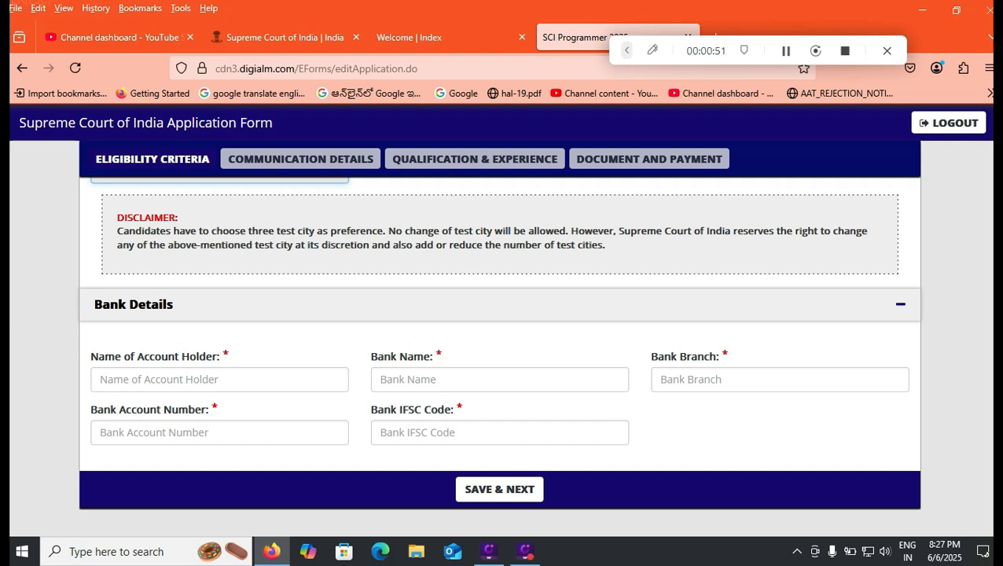
left_click(219, 433)
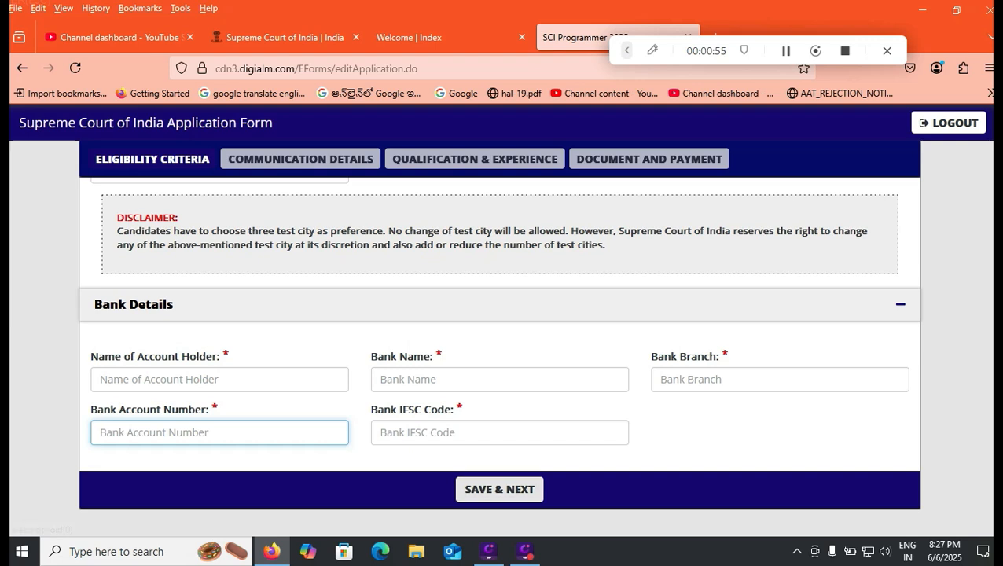
left_click(499, 489)
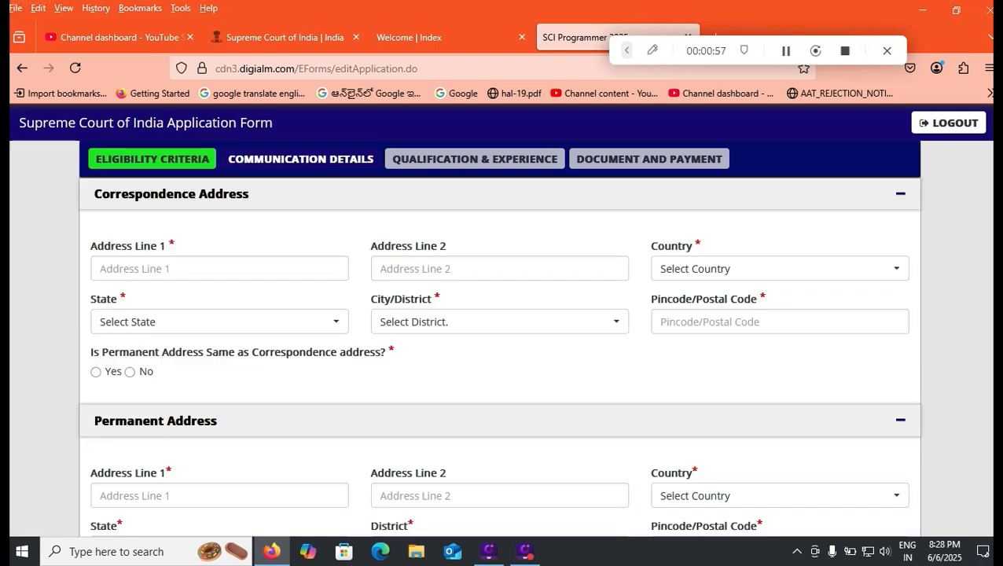
- Set the correspondence address's country to India and its state to Andhra Pradesh
left_click(188, 269)
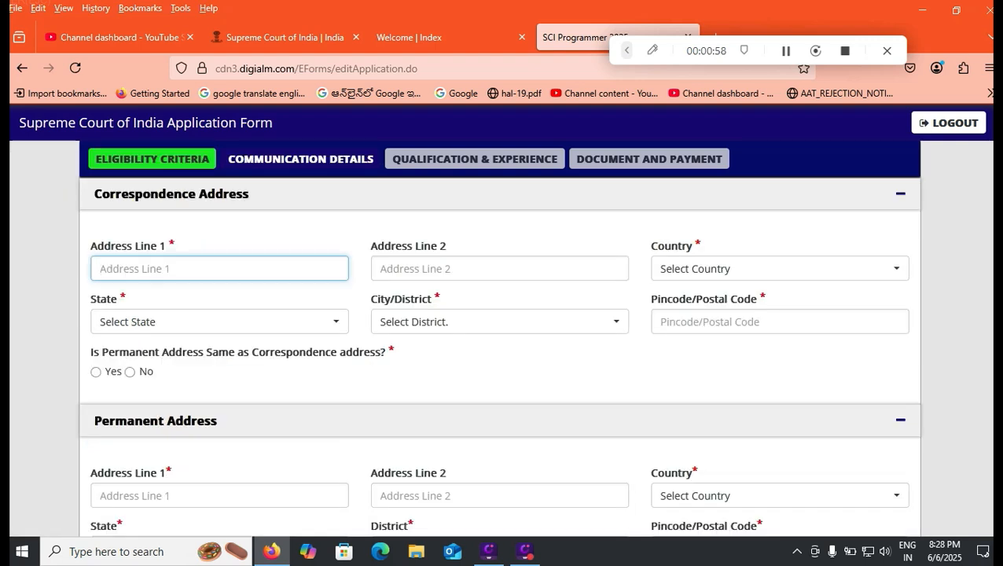
left_click(778, 269)
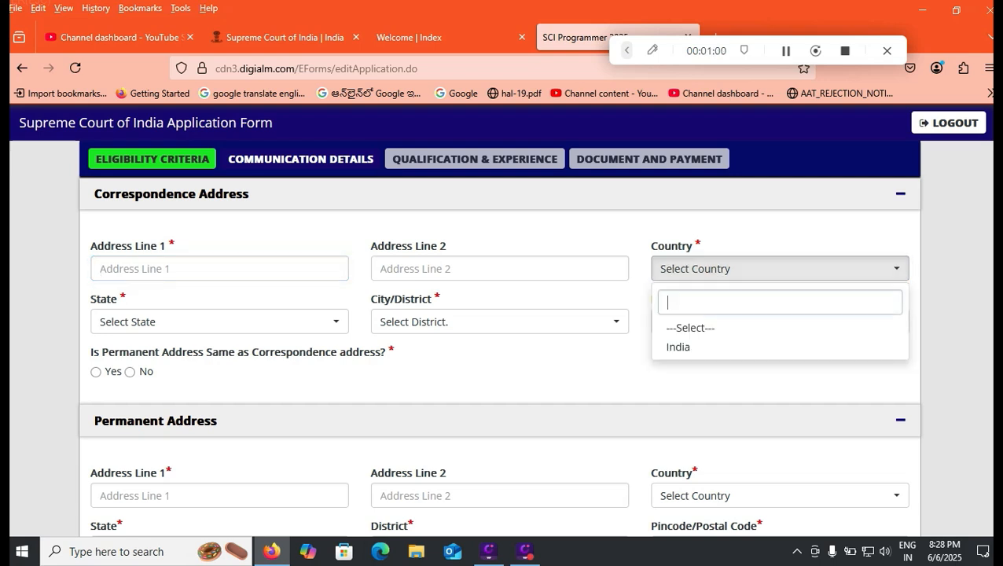
left_click(707, 346)
left_click(219, 322)
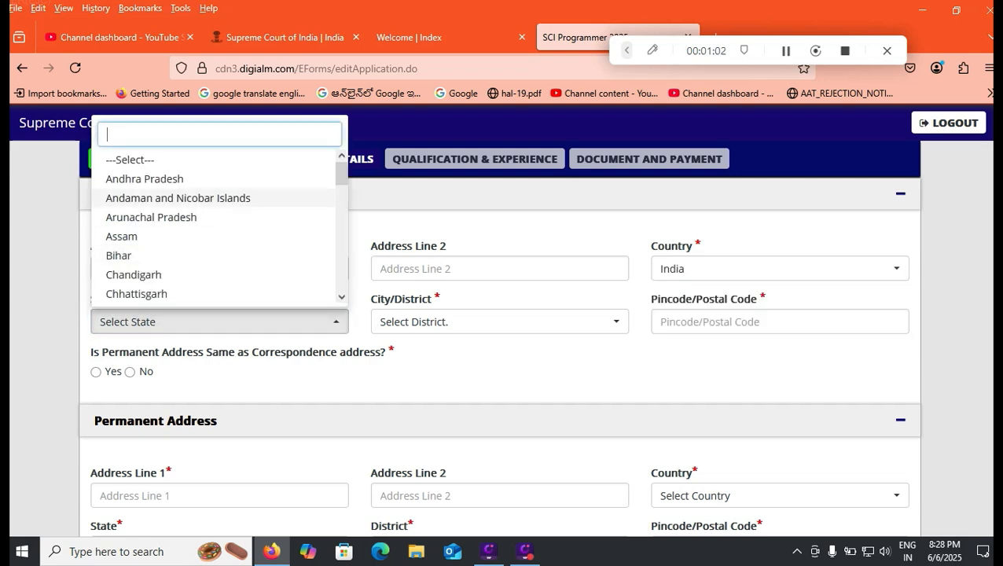
left_click(189, 179)
- Set the correspondence address's City/District to Others and enter the applicant's district name in the Other City/District field
left_click(499, 322)
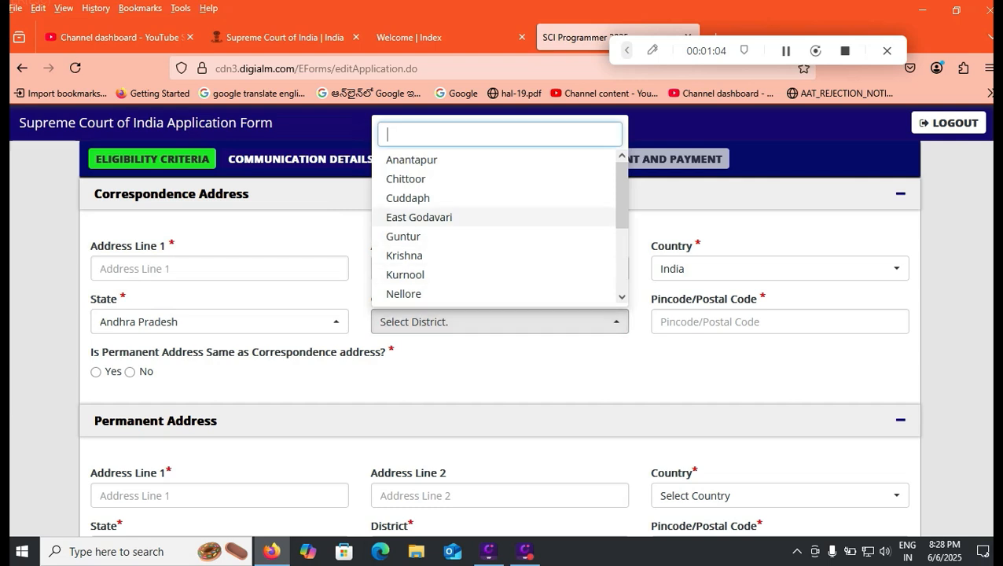
scroll(500, 228, "down", 2)
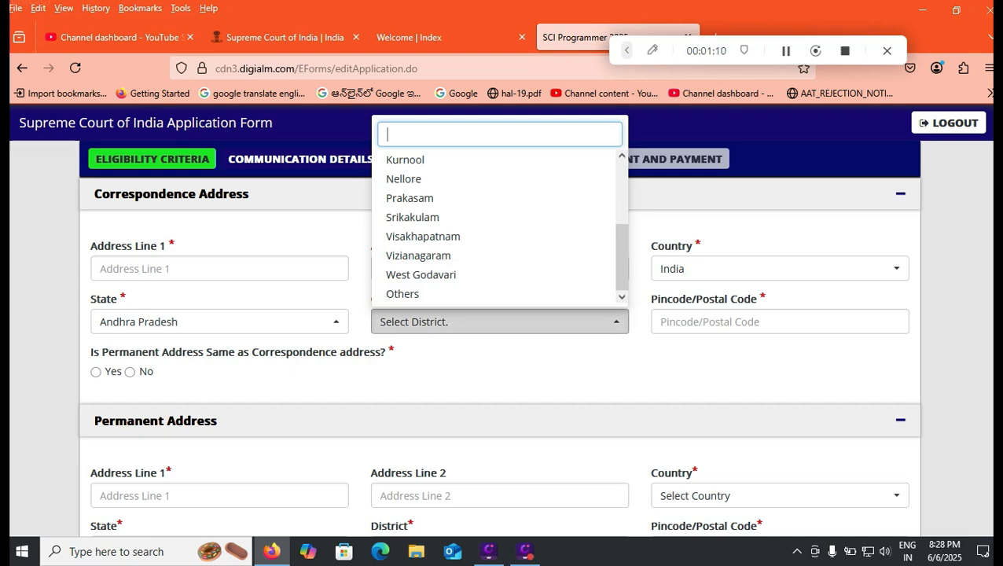
left_click(403, 294)
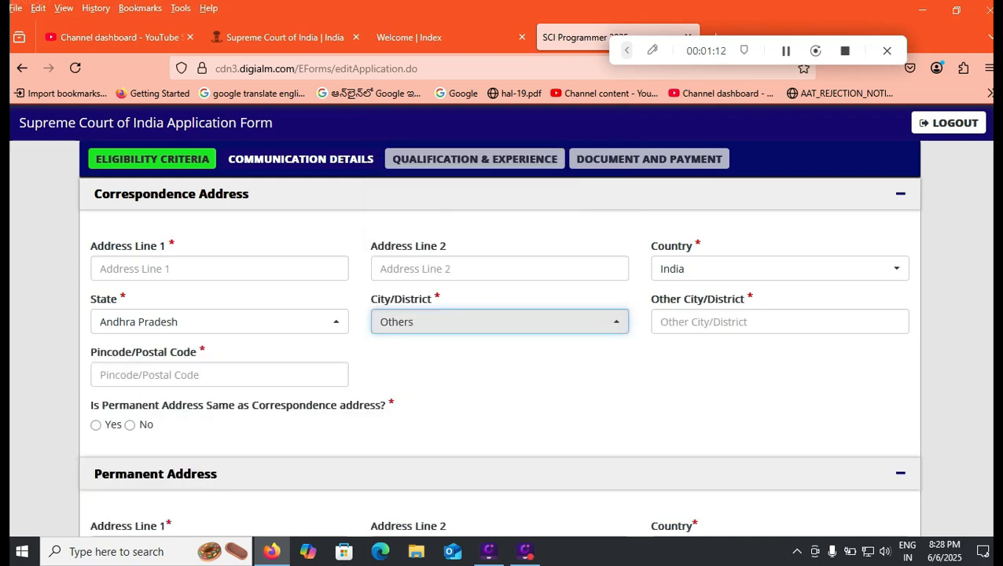
left_click(702, 321)
type("TIR")
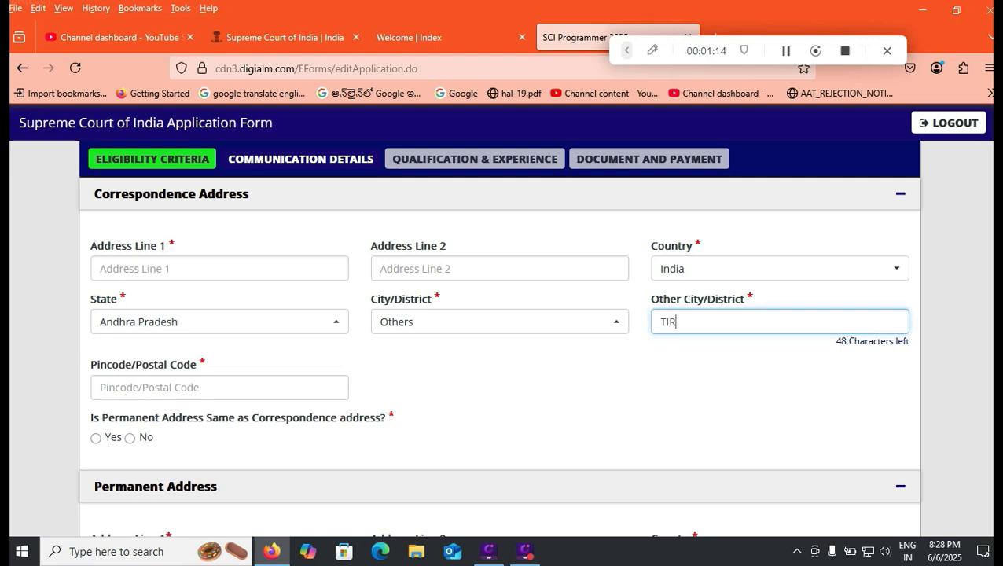
type("UPATI")
- Save the communication details and proceed to the Qualification & Experience section
scroll(531, 455, "down", 3)
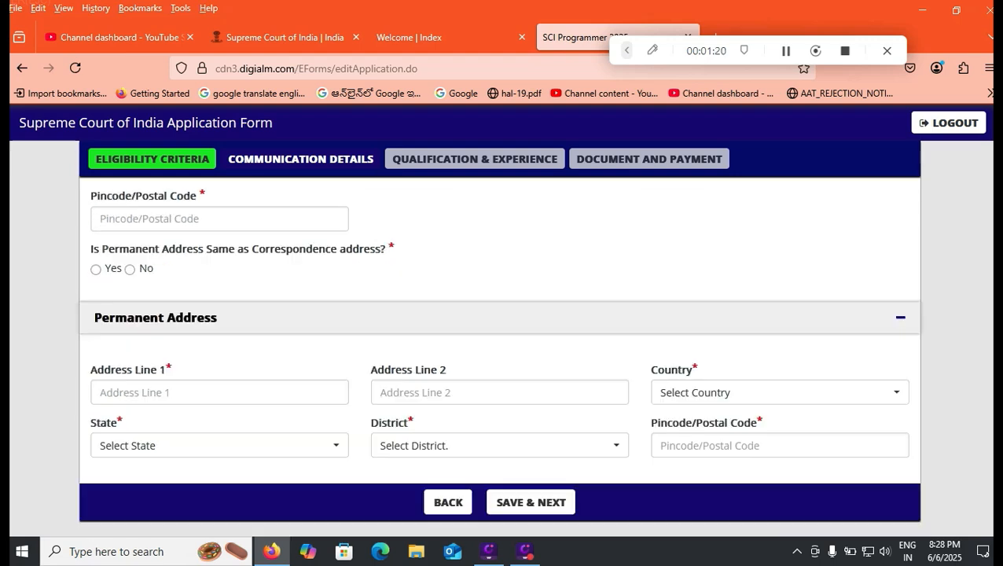
left_click(531, 456)
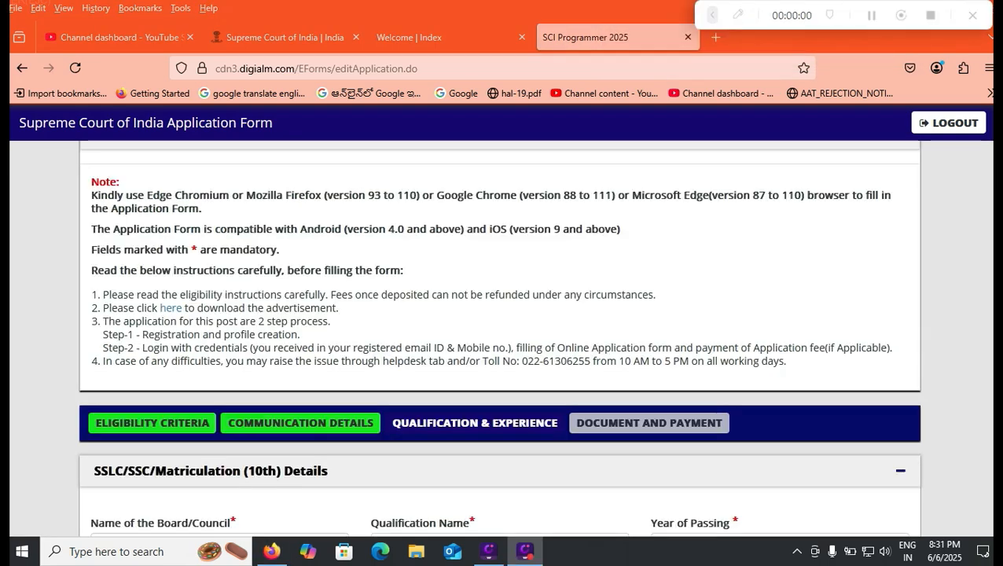
scroll(499, 354, "down", 4)
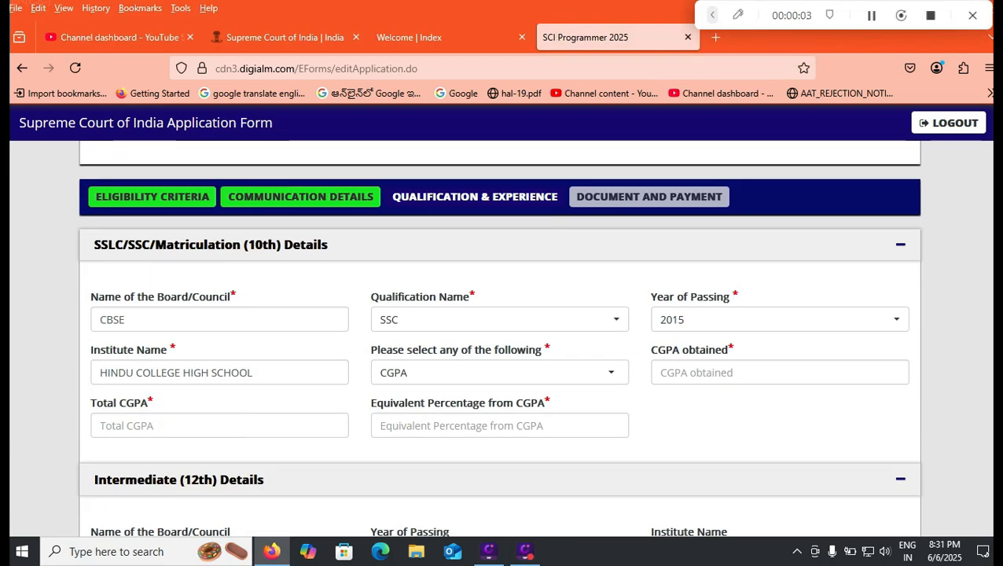
- Select SSC as the qualification name in the SSLC/SSC/Matriculation (10th) Details
scroll(499, 338, "down", 1)
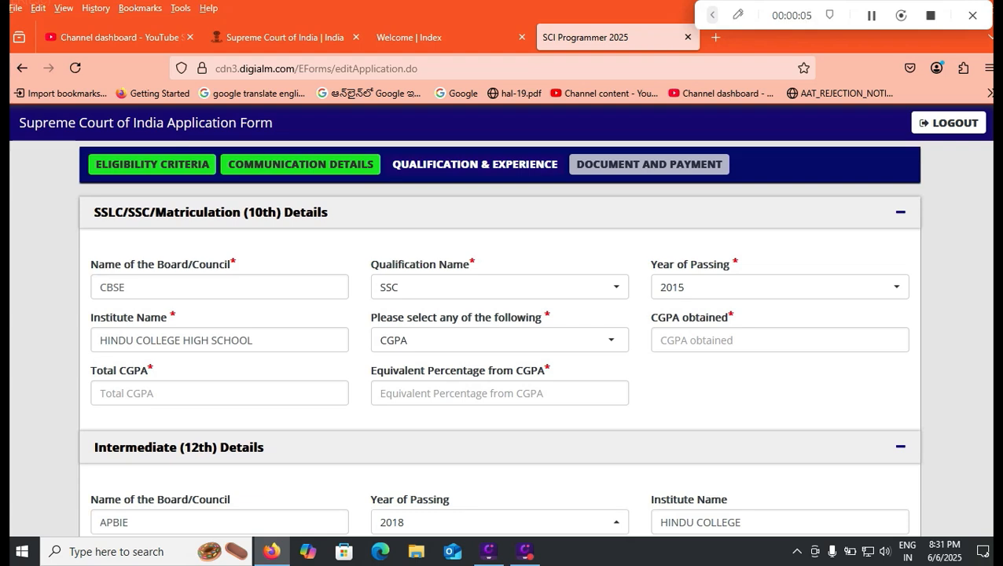
scroll(499, 338, "down", 1)
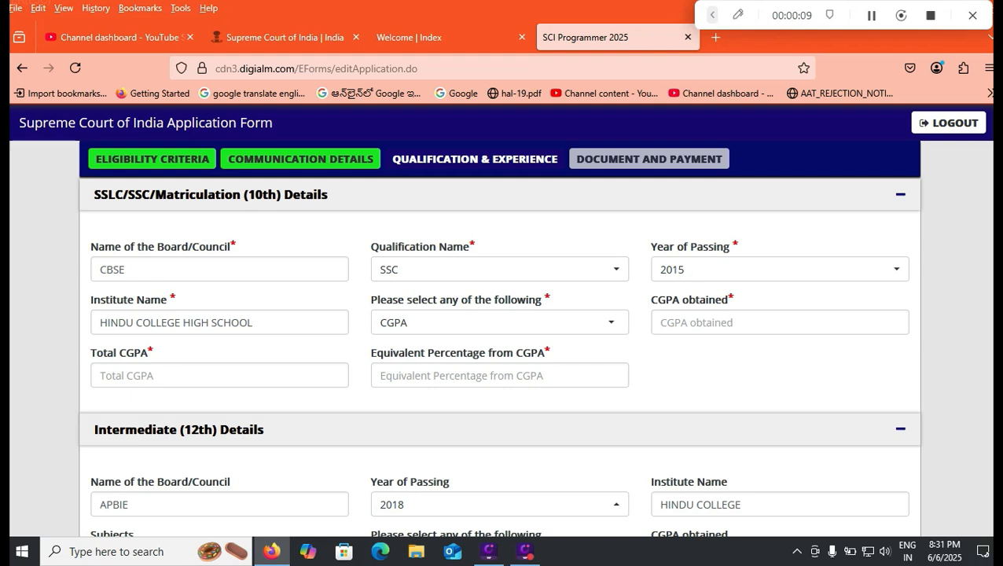
left_click(499, 269)
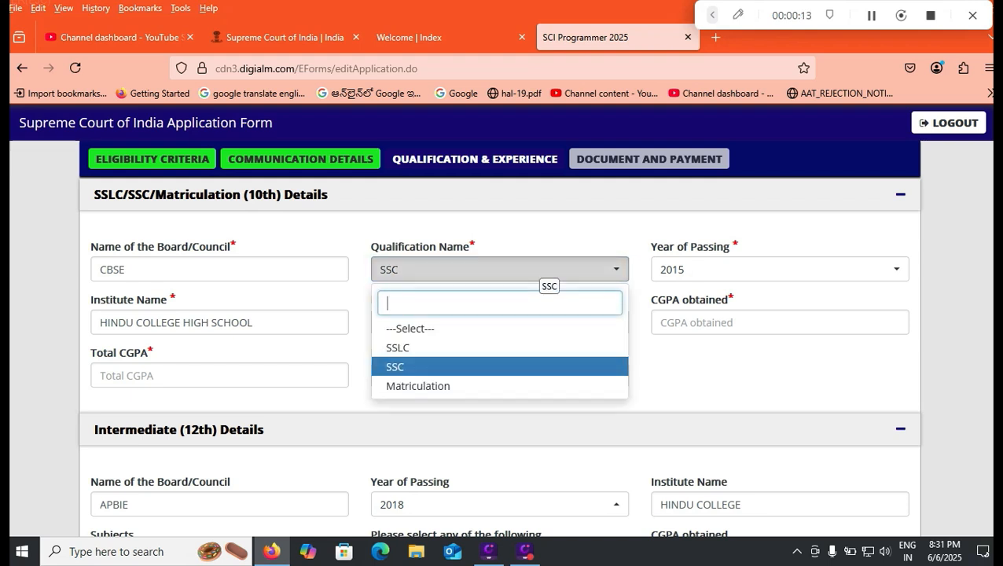
left_click(425, 366)
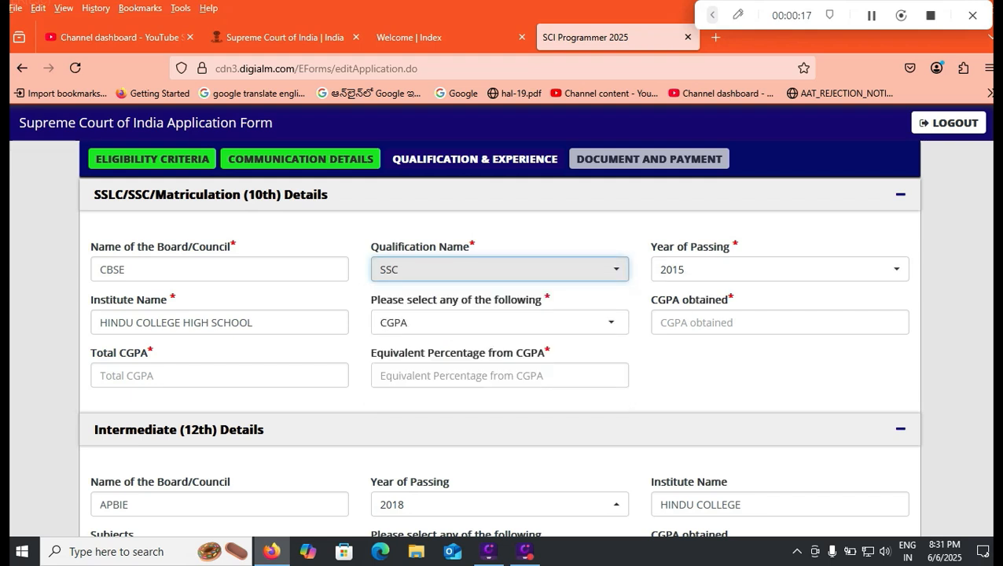
- Choose CGPA for the 10th result and enter 8.5 obtained, 9.5 total and 80.05 as the equivalent percentage
left_click(500, 322)
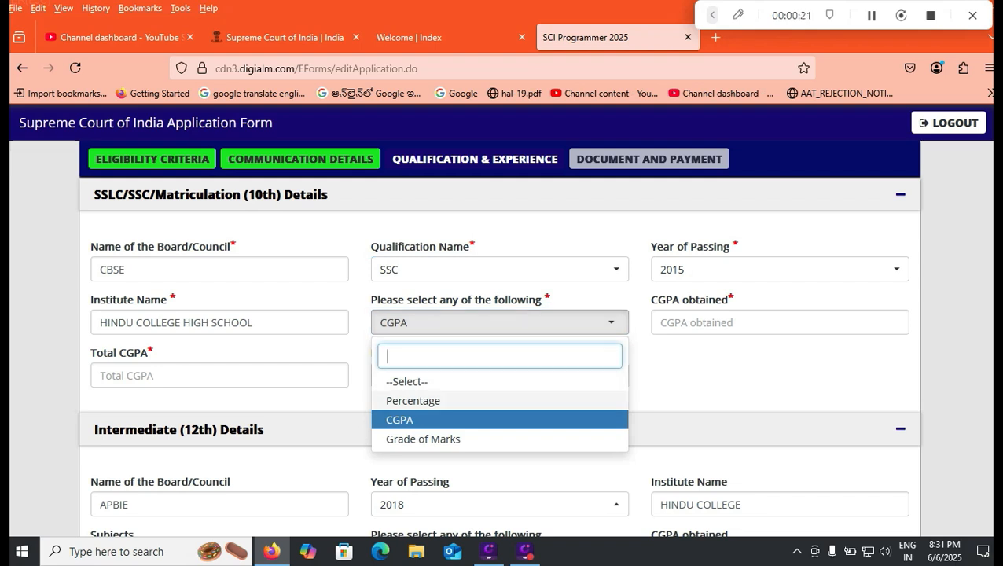
left_click(441, 420)
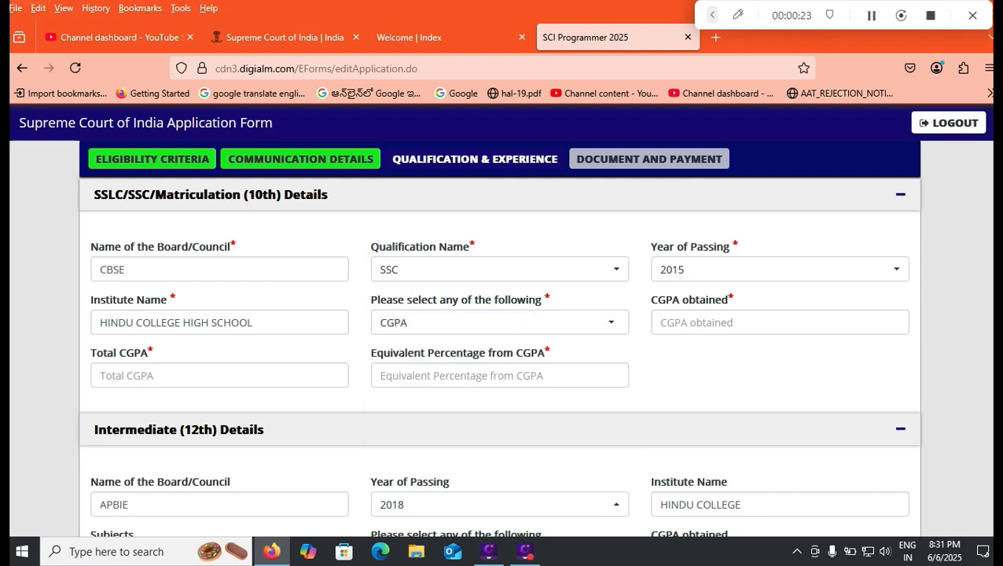
left_click(778, 322)
type("8.5")
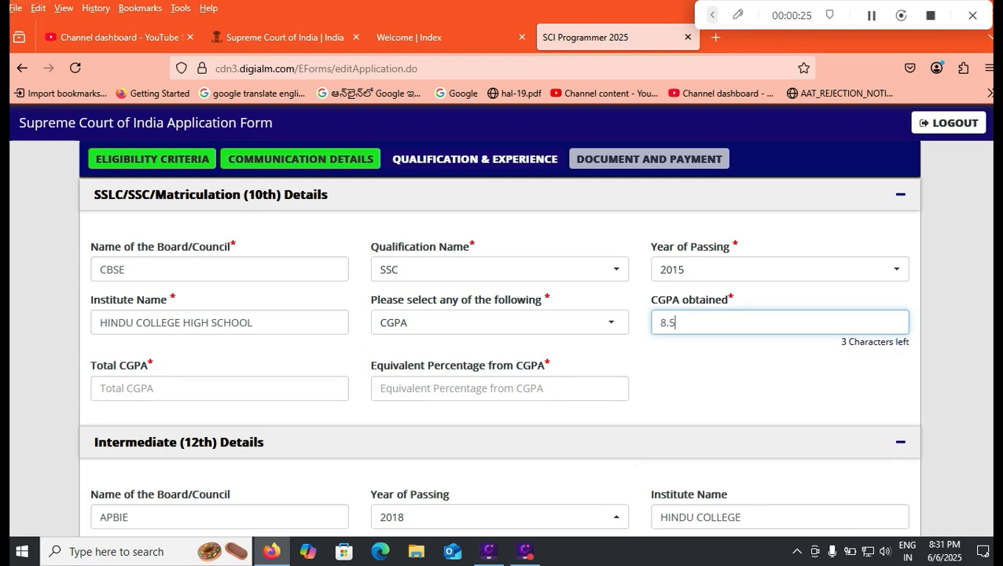
left_click(219, 383)
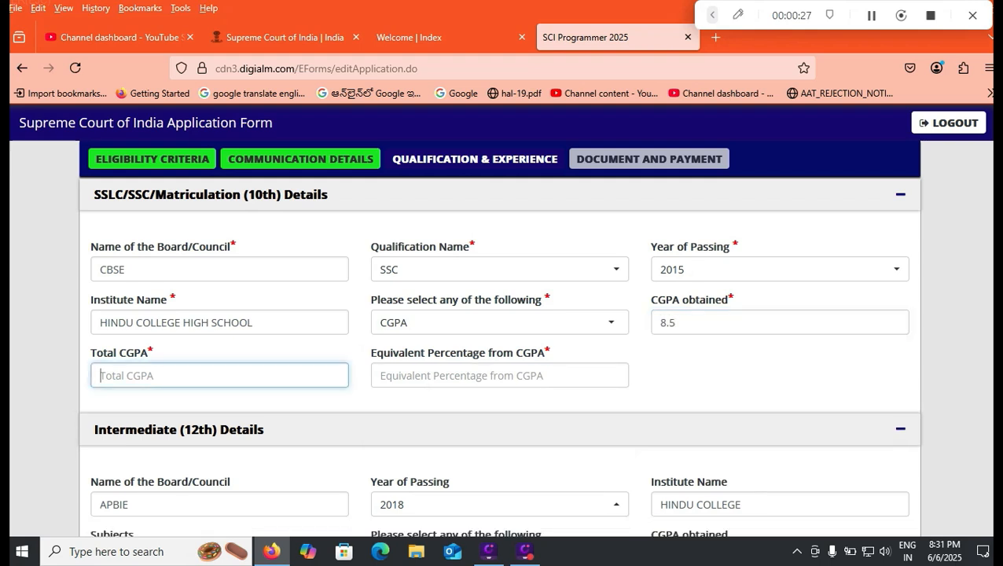
type("9.5")
left_click(500, 376)
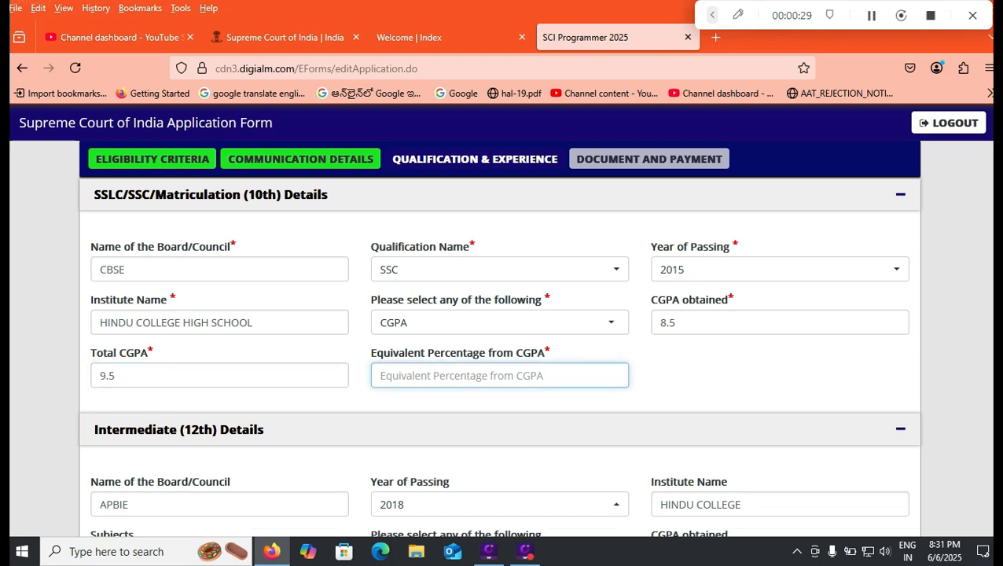
type("80.")
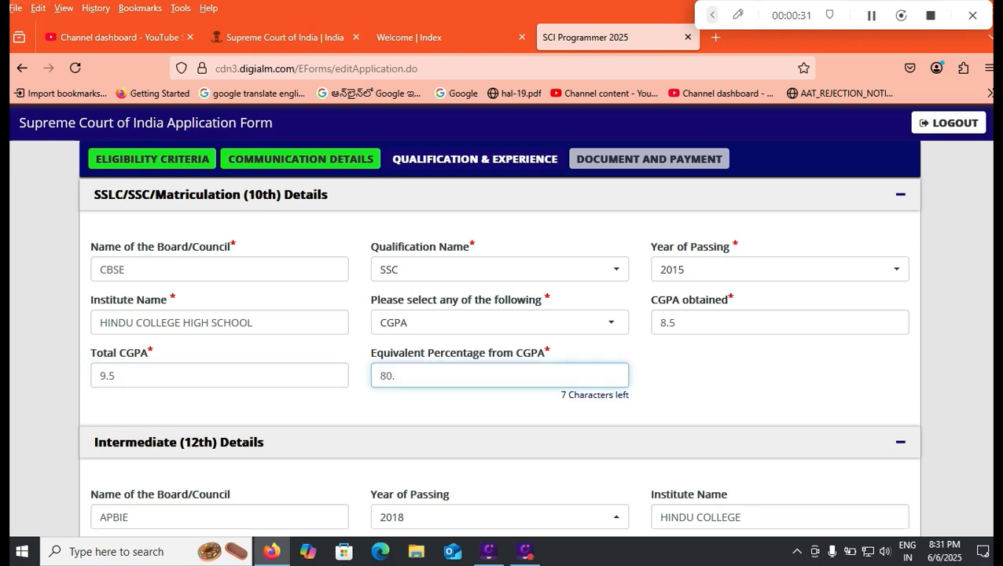
type("05")
- Switch the 10th result to Percentage and enter 480 marks obtained out of a maximum of 600
left_click(500, 322)
left_click(414, 401)
left_click(780, 322)
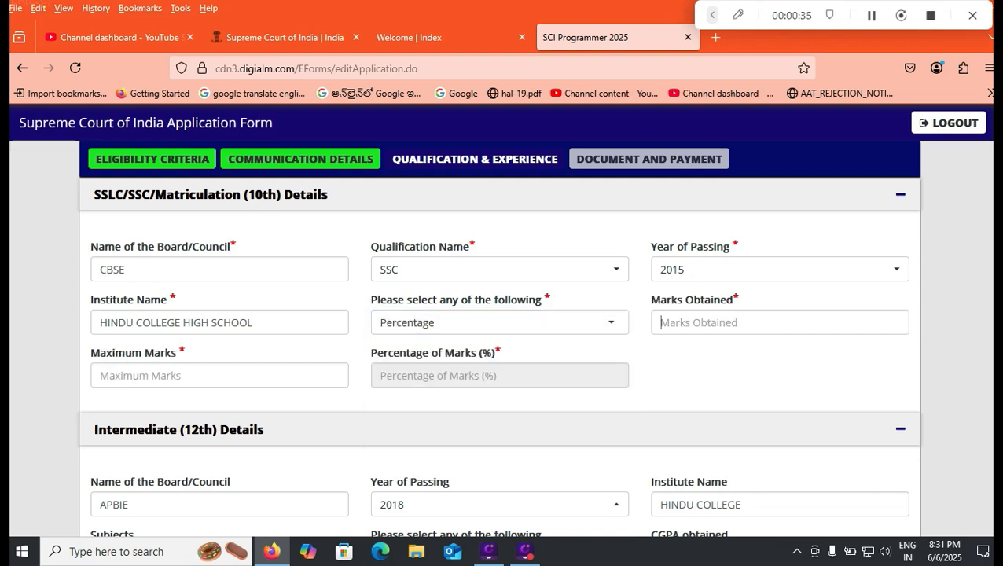
type("480")
key("Tab")
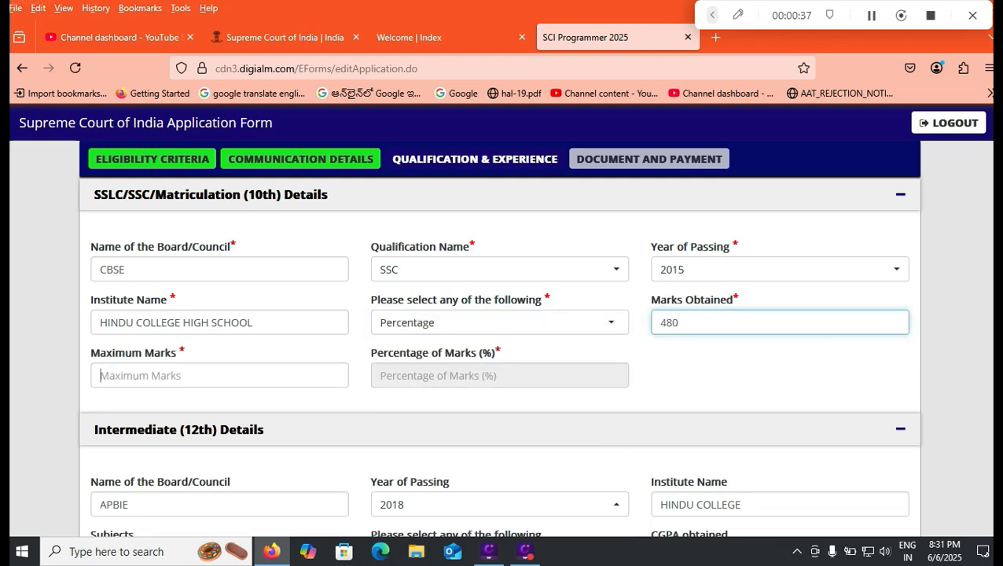
type("600")
key("Tab")
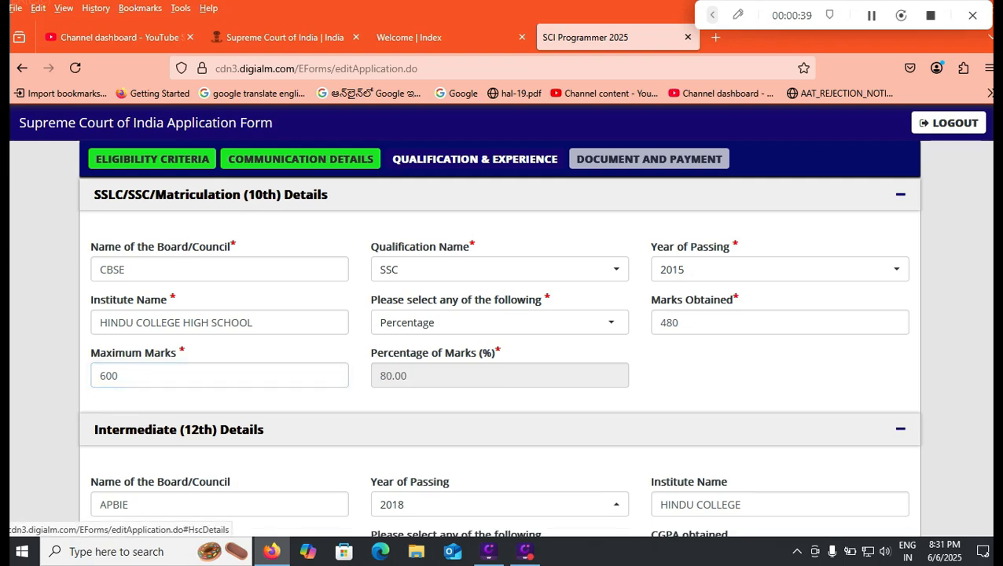
- Set the Intermediate (12th) result to Percentage and enter 1020 marks obtained out of a maximum of 1200
scroll(500, 330, "down", 3)
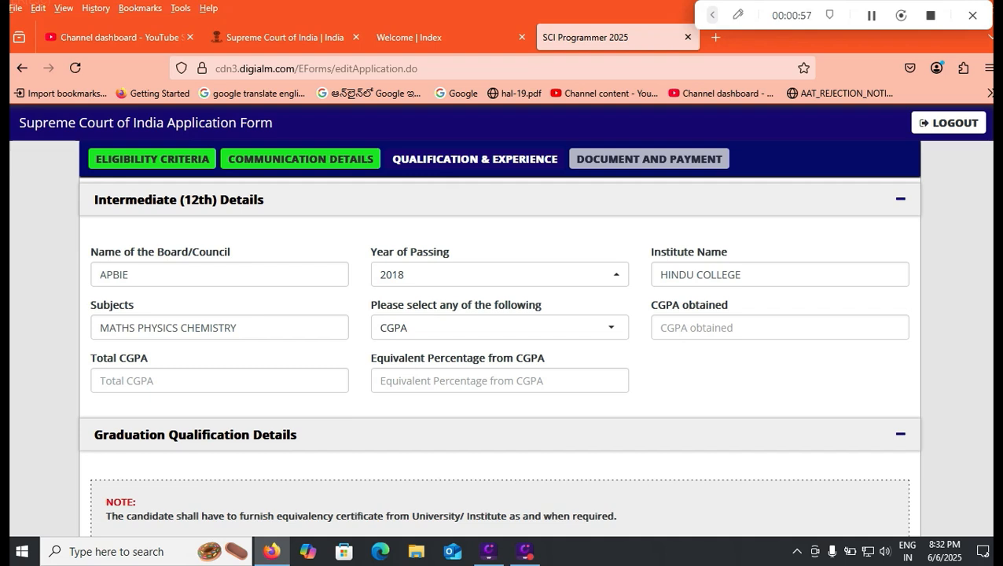
left_click(499, 328)
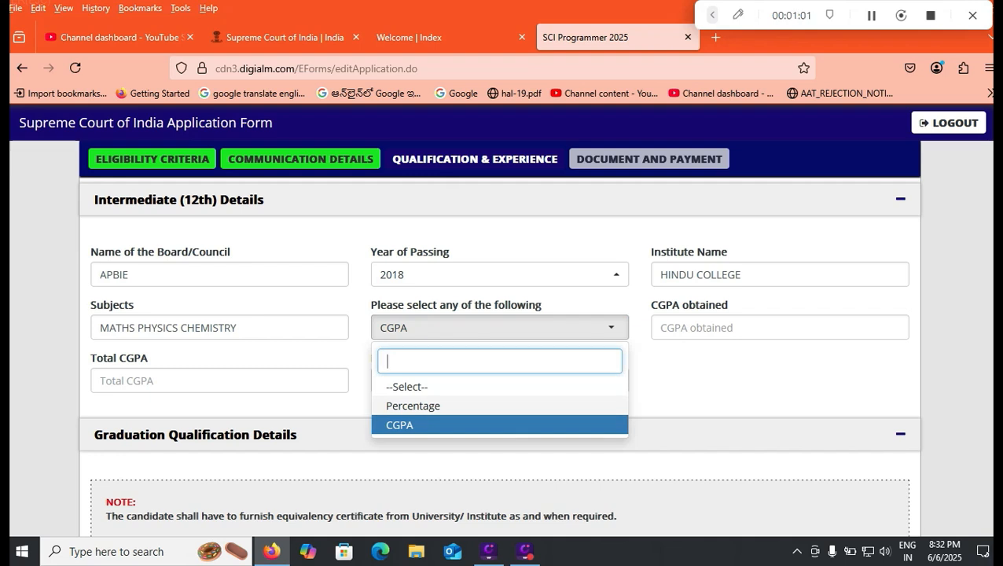
left_click(413, 406)
left_click(707, 328)
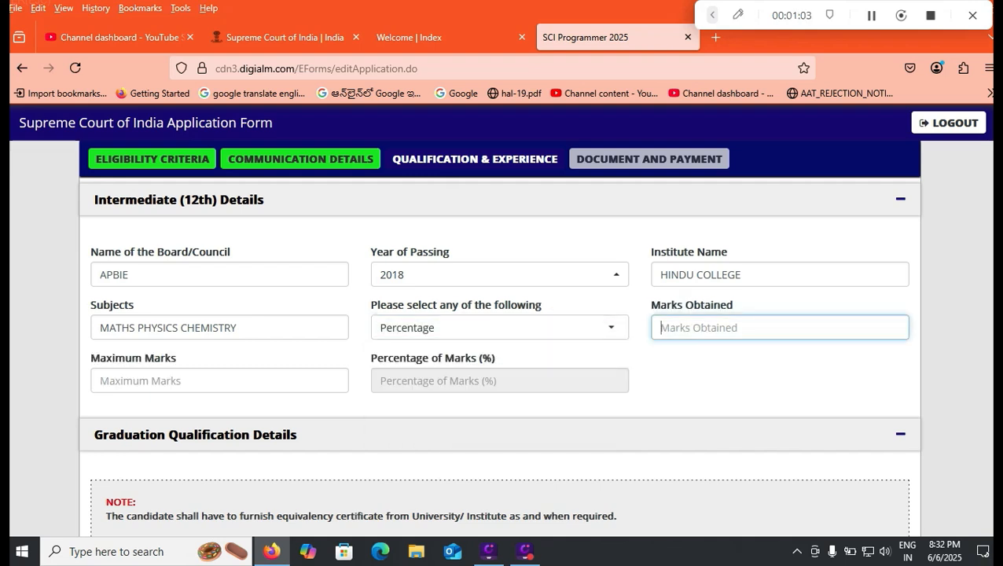
type("109")
key("BackSpace")
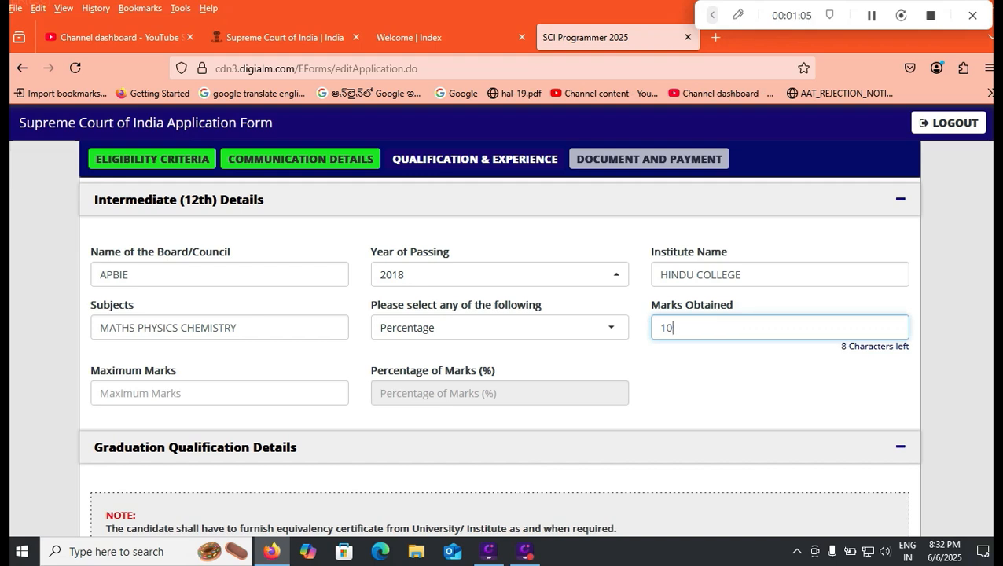
type("20")
key("Tab")
type("1200")
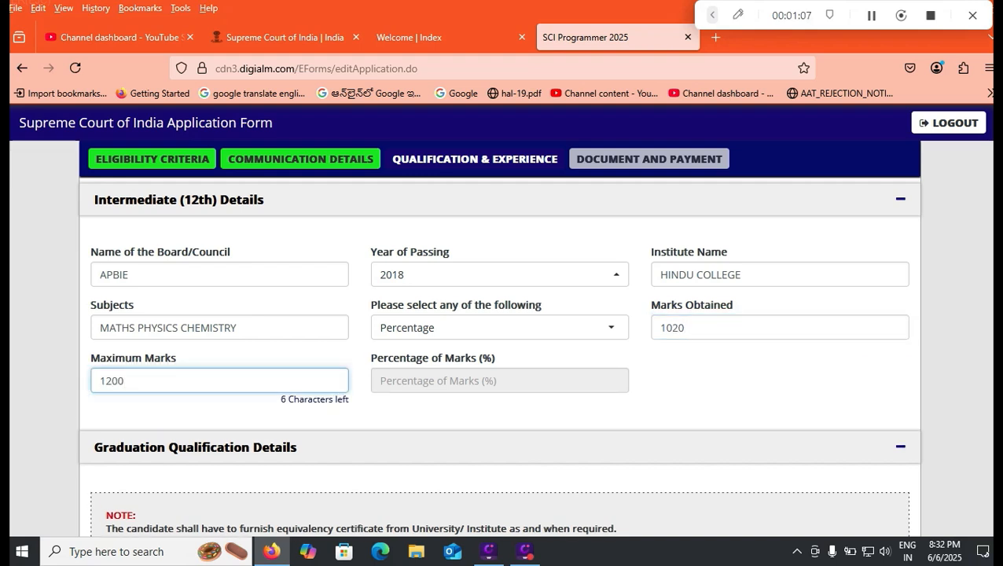
key("Tab")
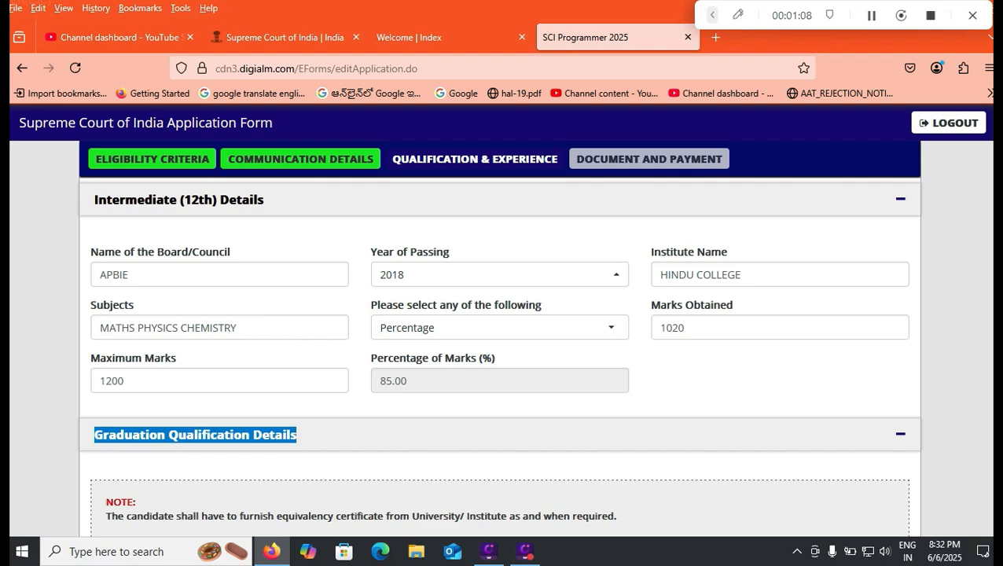
- Review the degree name and subject options in the Graduation Qualification Details
scroll(500, 346, "down", 4)
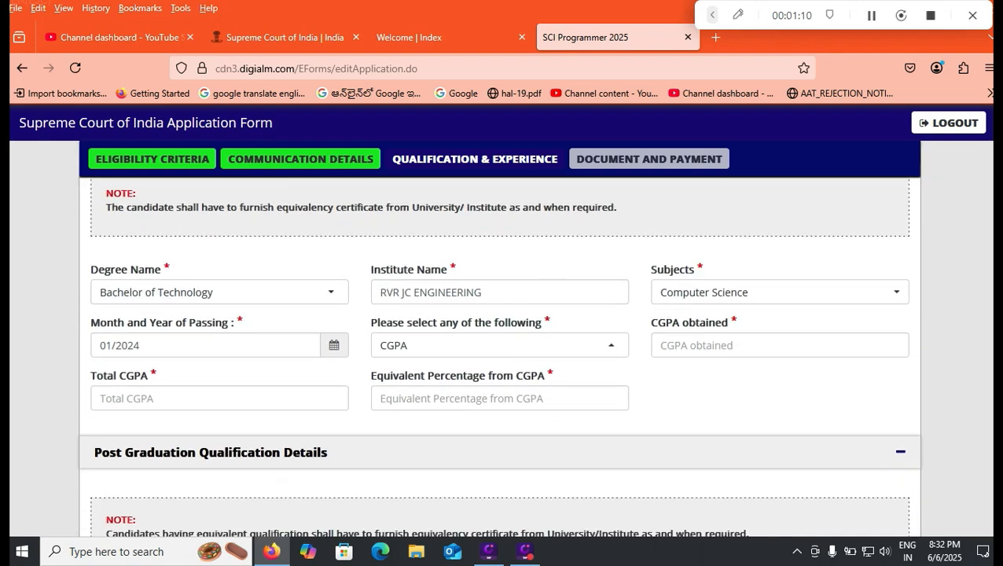
left_click(220, 293)
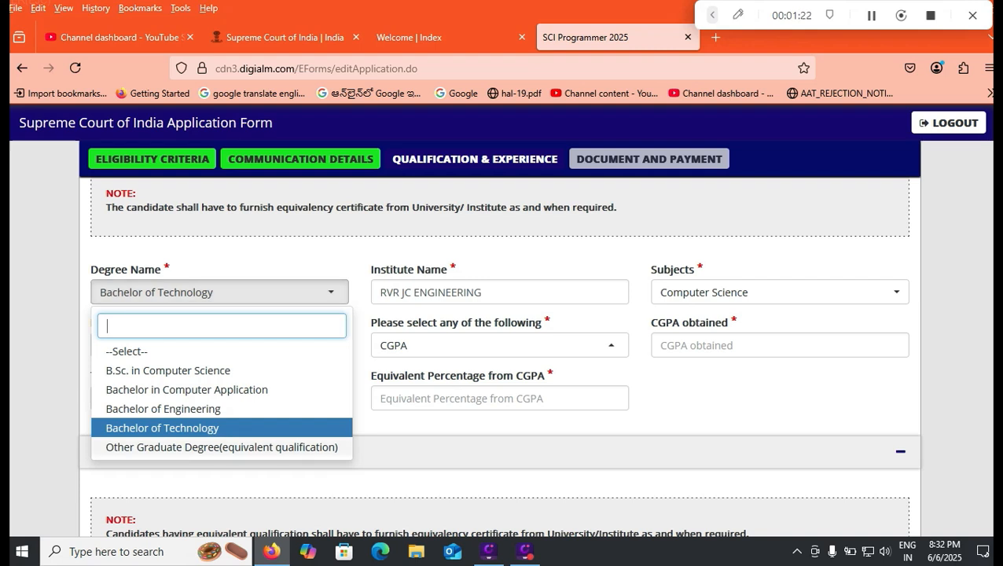
left_click(259, 253)
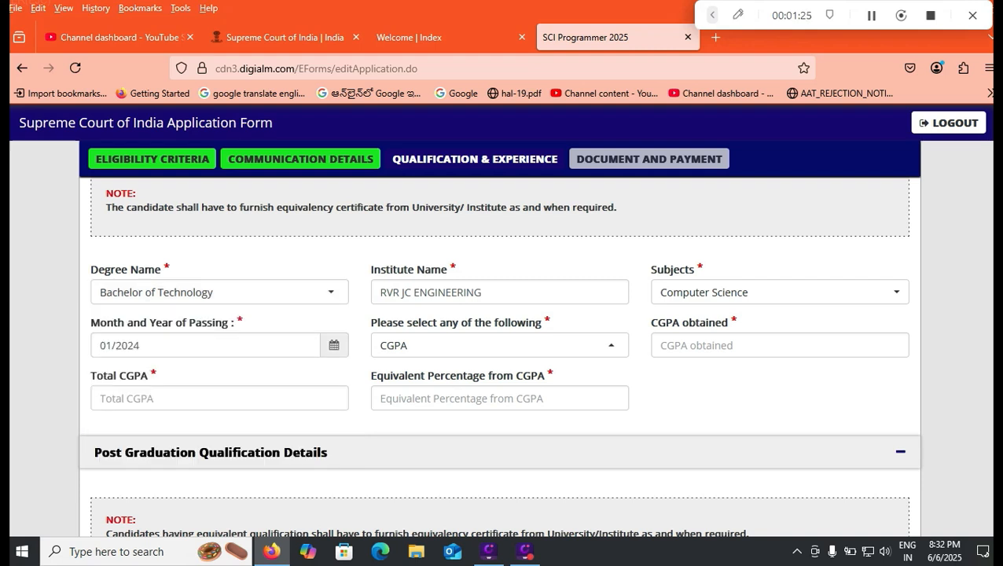
left_click(780, 293)
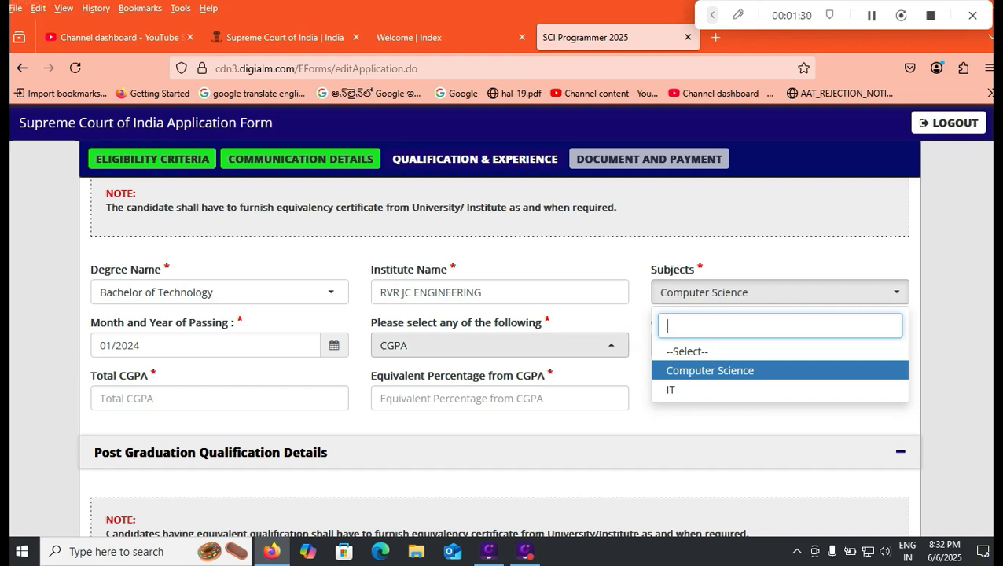
left_click(582, 365)
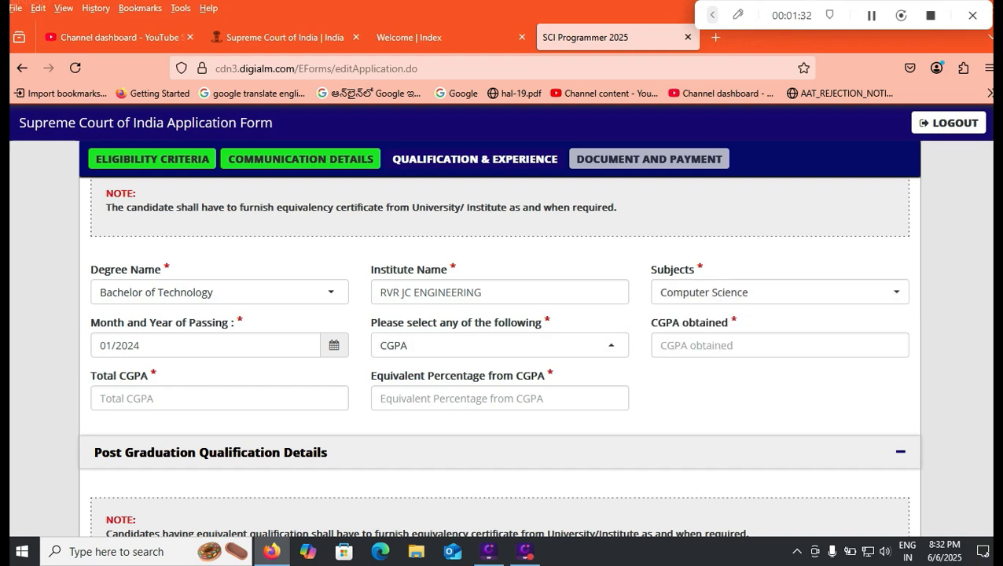
- Enter the graduation result as 7.5 CGPA obtained, 10 total CGPA and 75 as the equivalent percentage
left_click(780, 345)
type("7")
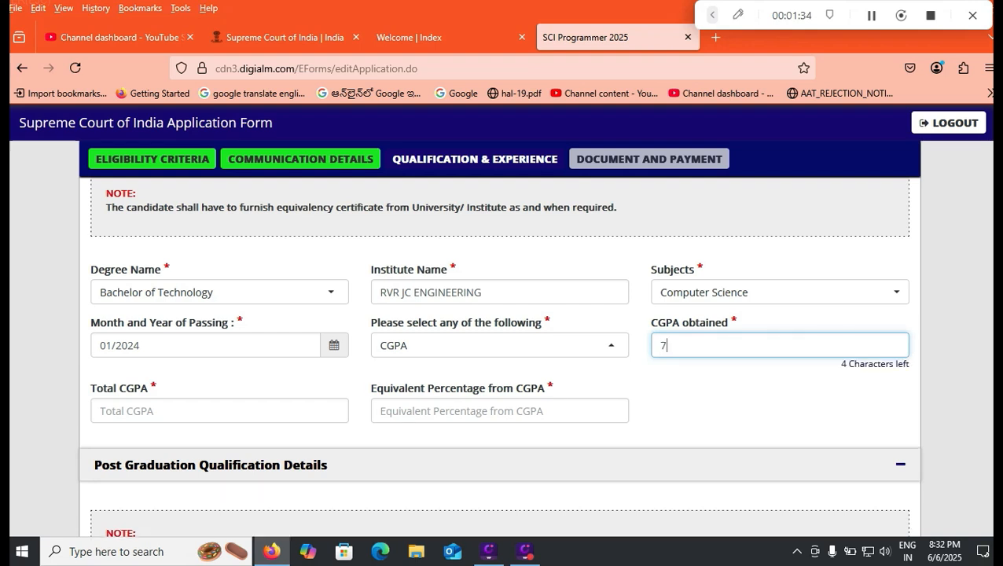
type(".5")
key("Tab")
type("9.5")
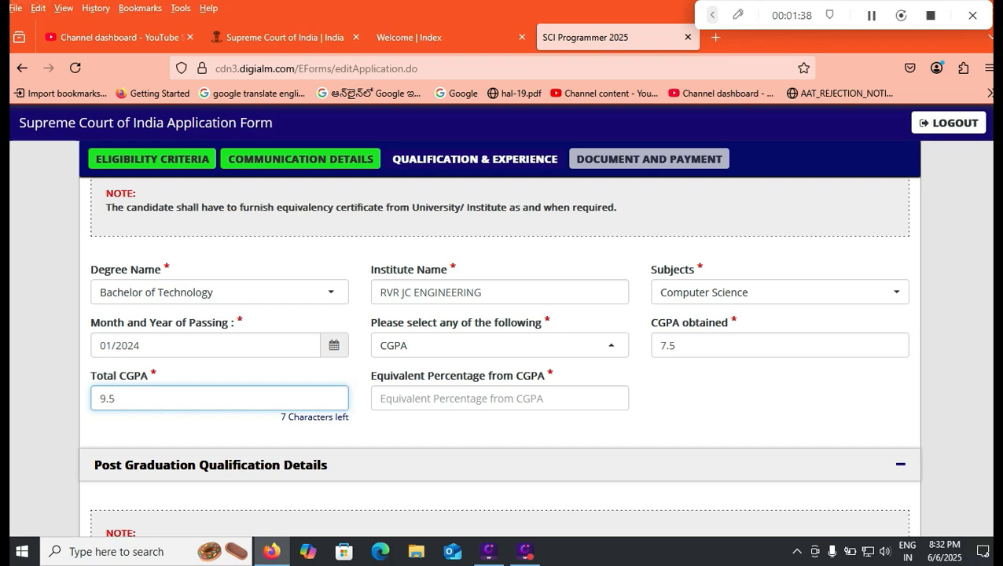
key("Tab")
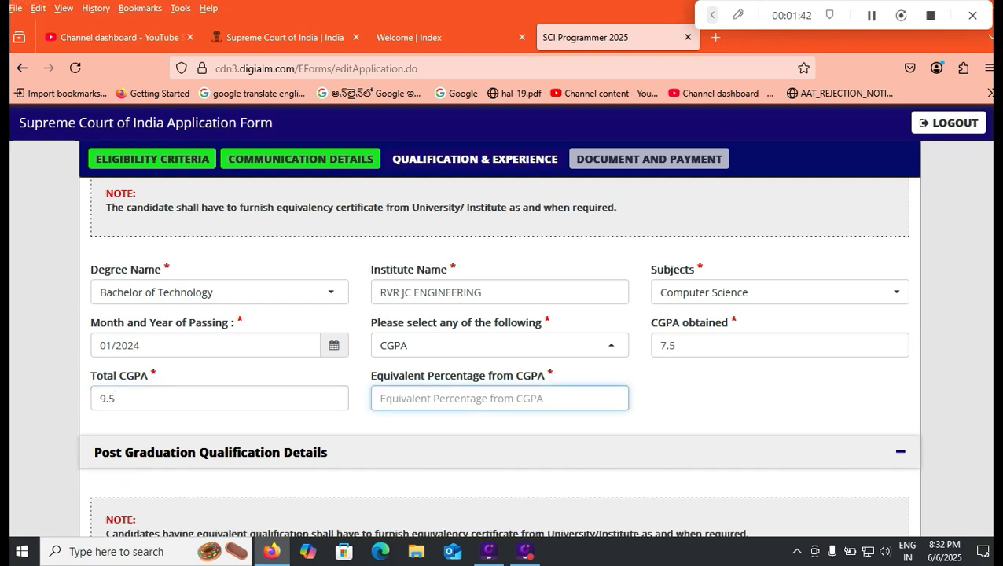
key("shift+Tab")
type("10")
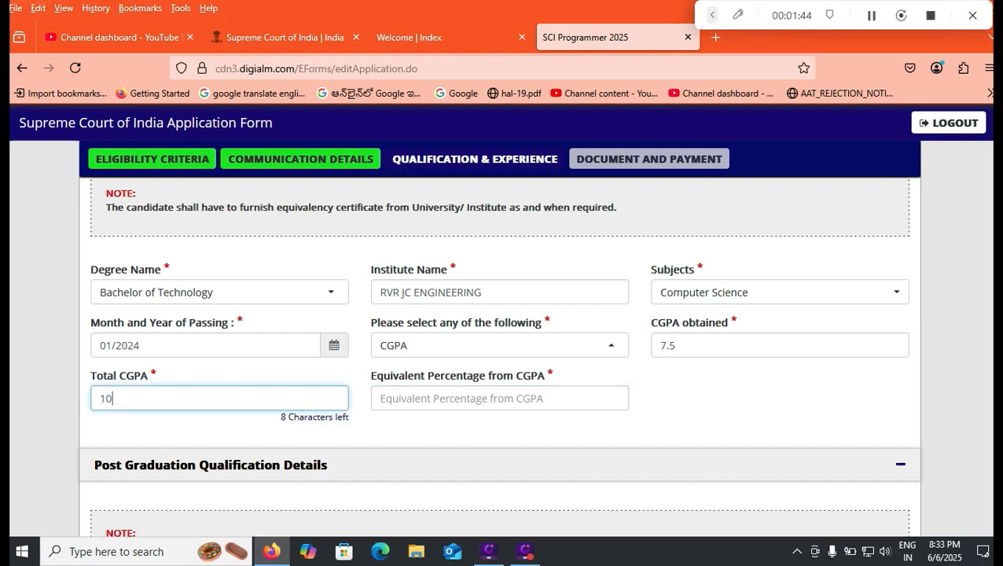
key("Tab")
type("75")
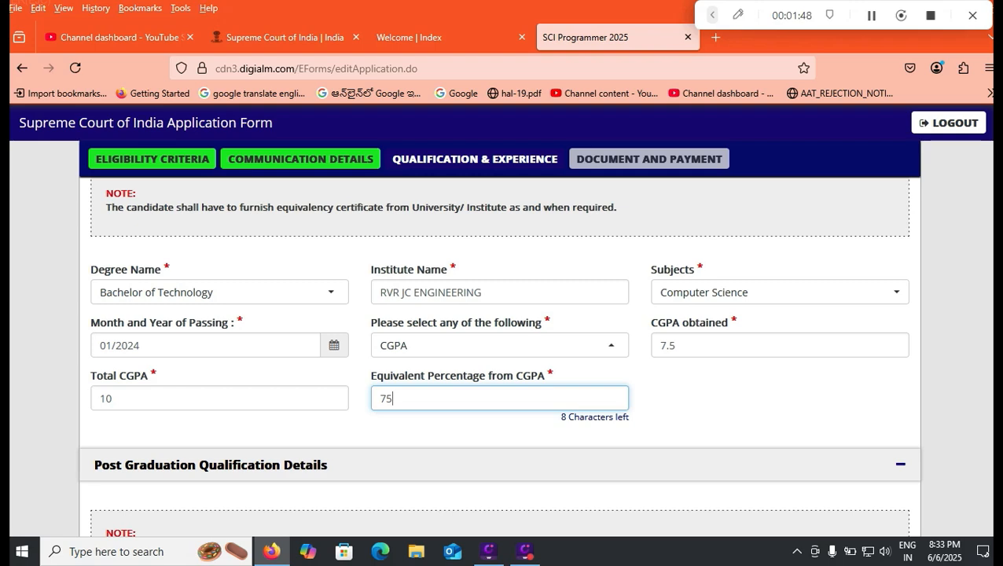
- Answer Yes to having working experience and try to add a new row to the Experience Details
scroll(500, 361, "down", 3)
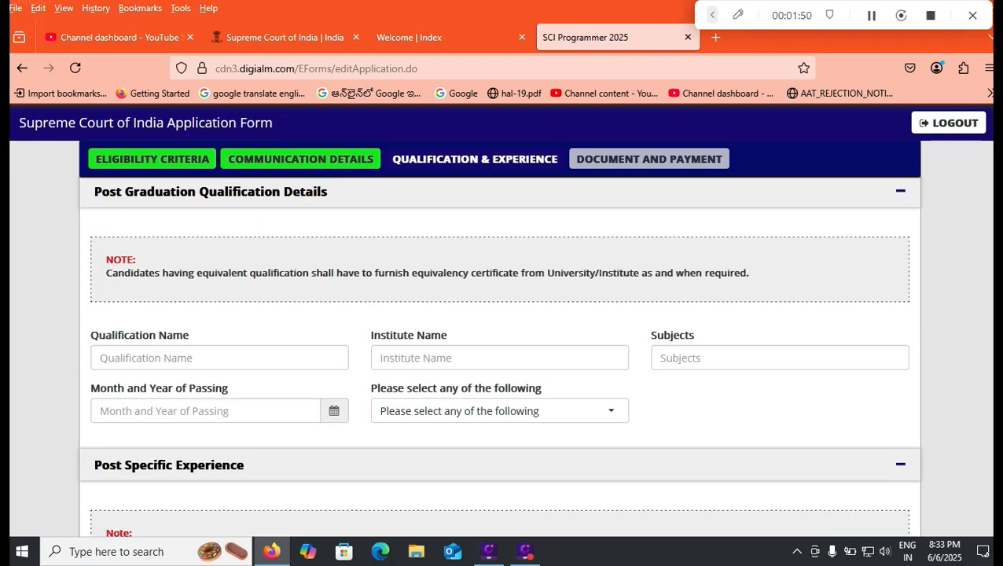
scroll(500, 354, "down", 2)
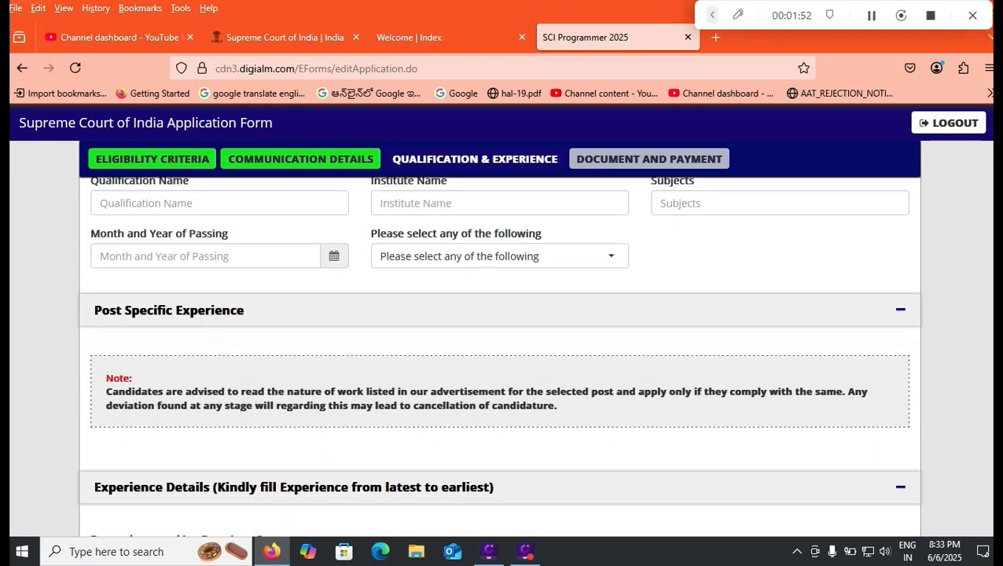
scroll(500, 354, "down", 2)
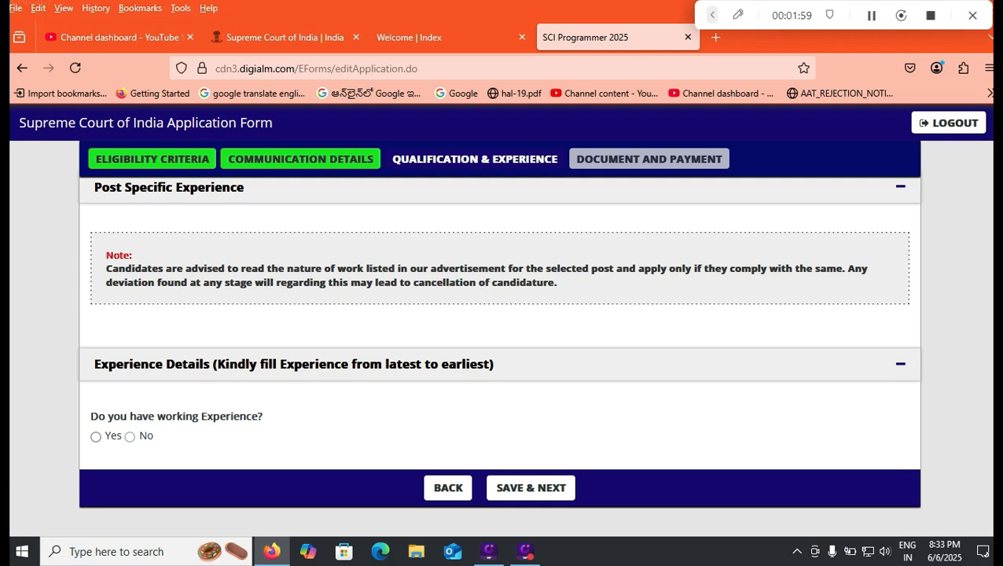
left_click(96, 437)
scroll(500, 354, "down", 3)
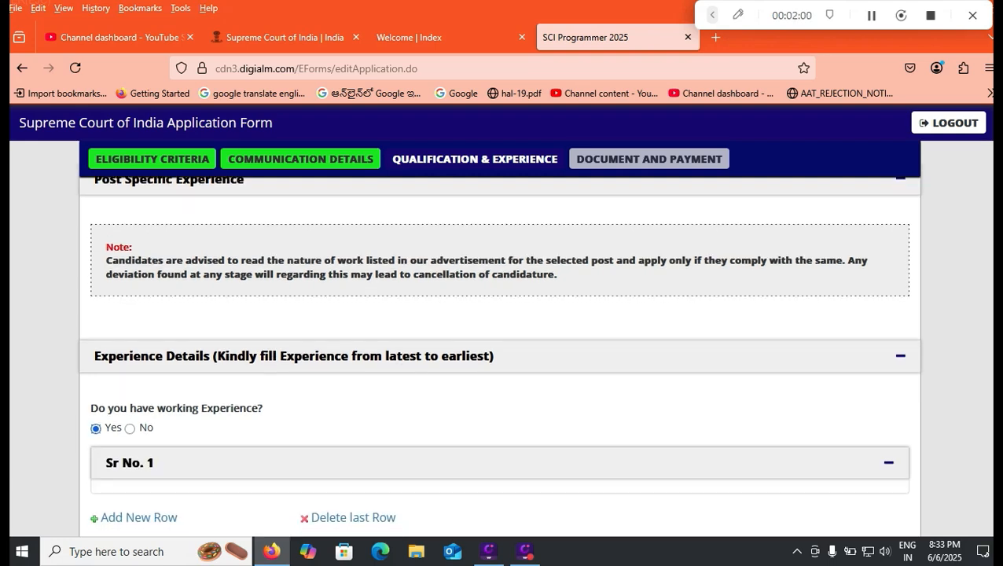
left_click(139, 374)
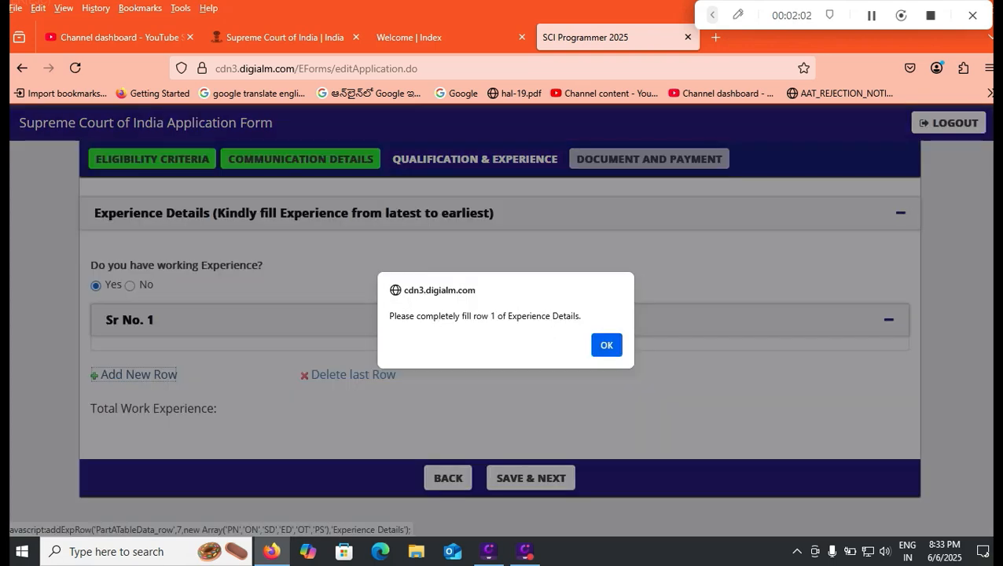
key("Return")
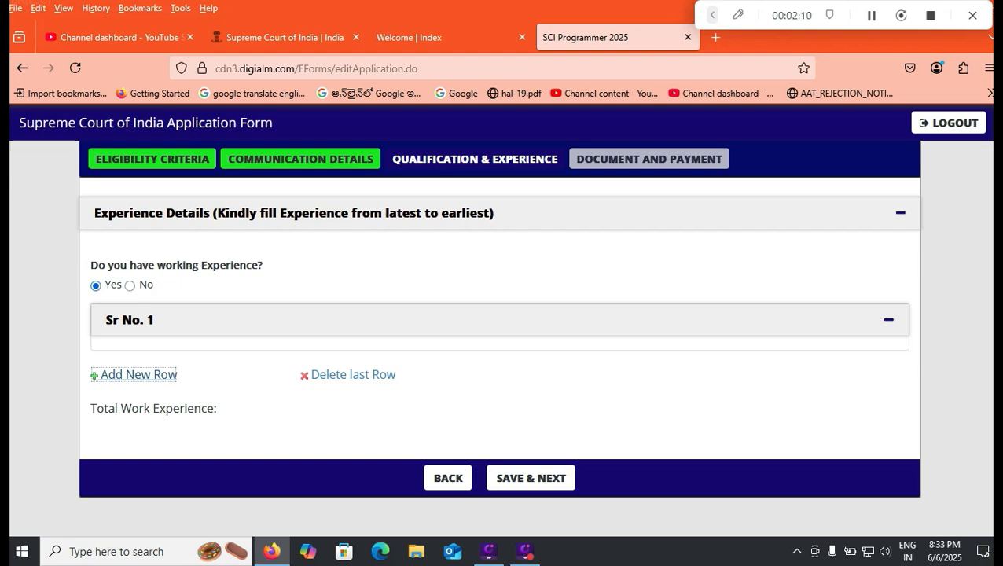
- Answer No to having working experience and save the section to proceed to Document and Payment
left_click(130, 286)
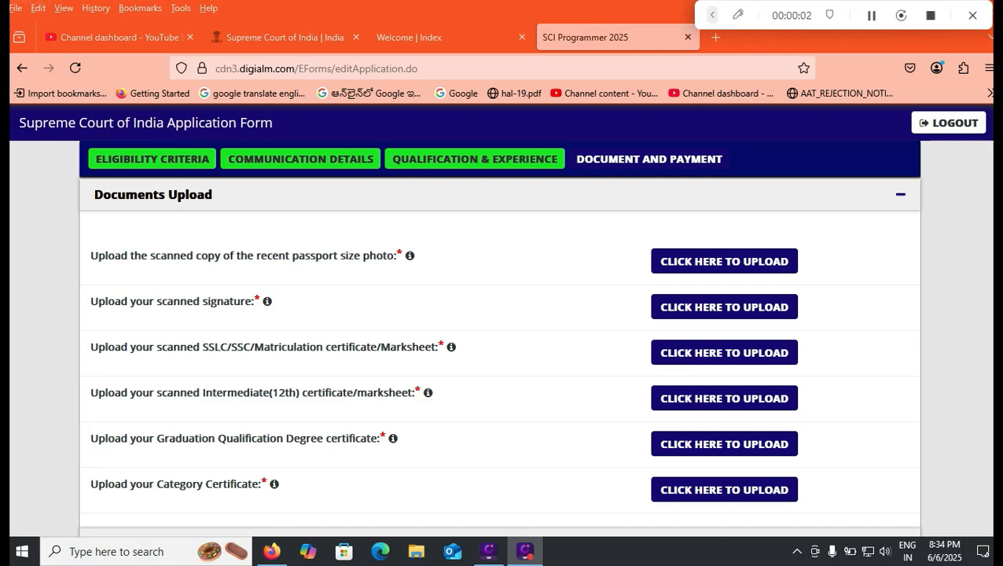
- Check the upload requirements for the photo, signature and the 10th, 12th and graduation certificates, closing the interrupting Outlook windows
mouse_move(410, 256)
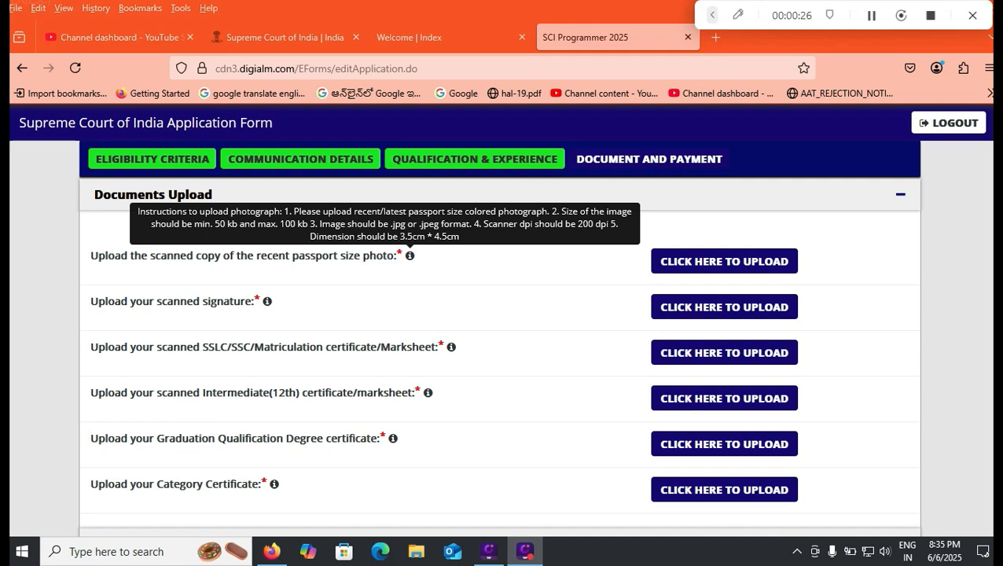
mouse_move(267, 301)
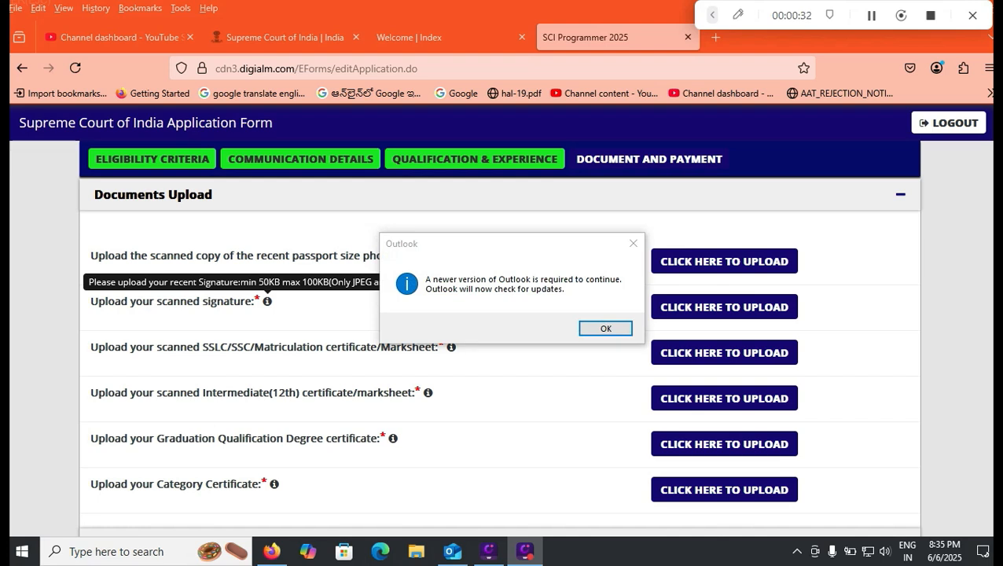
left_click(606, 329)
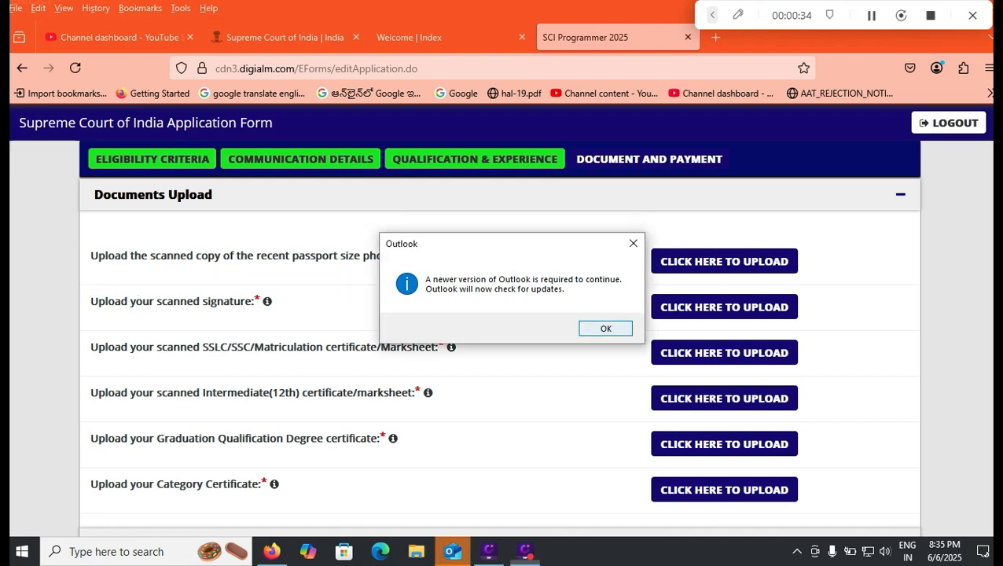
mouse_move(451, 347)
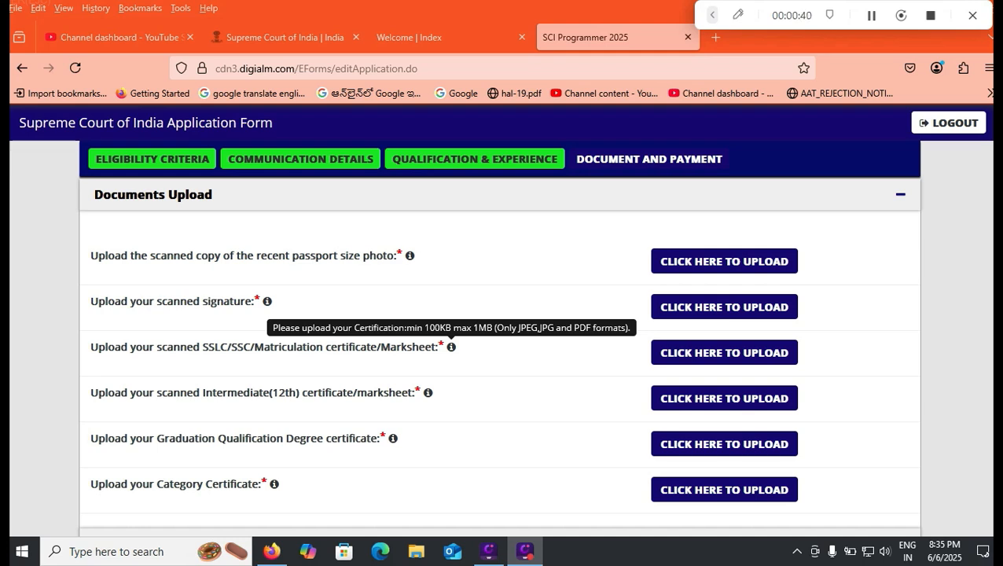
mouse_move(428, 393)
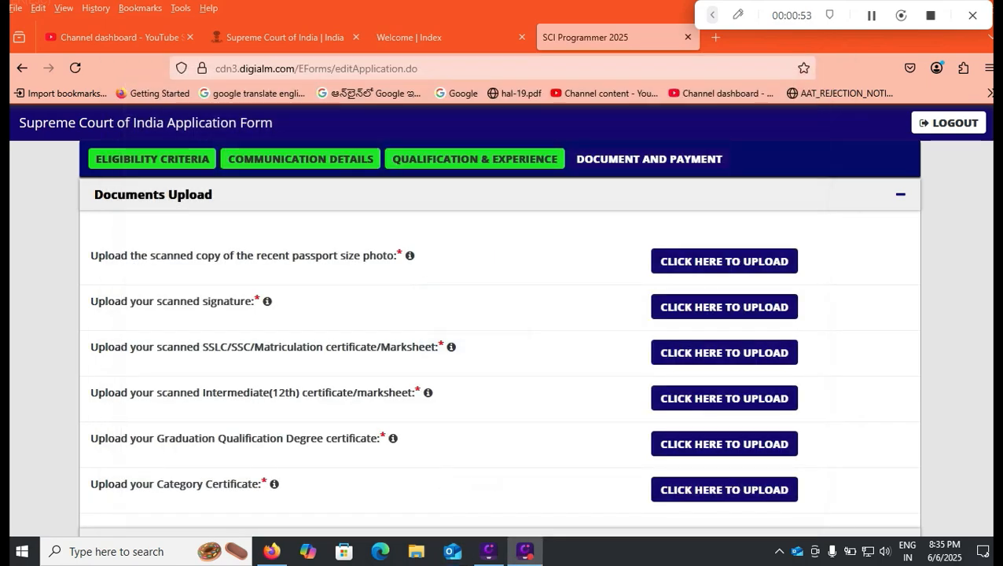
left_click(828, 70)
mouse_move(393, 438)
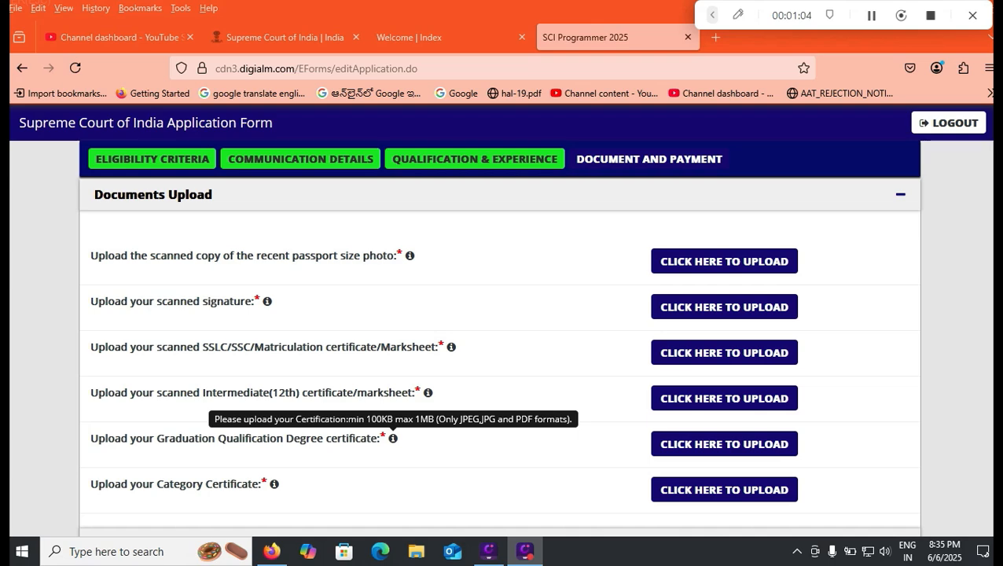
left_click(452, 551)
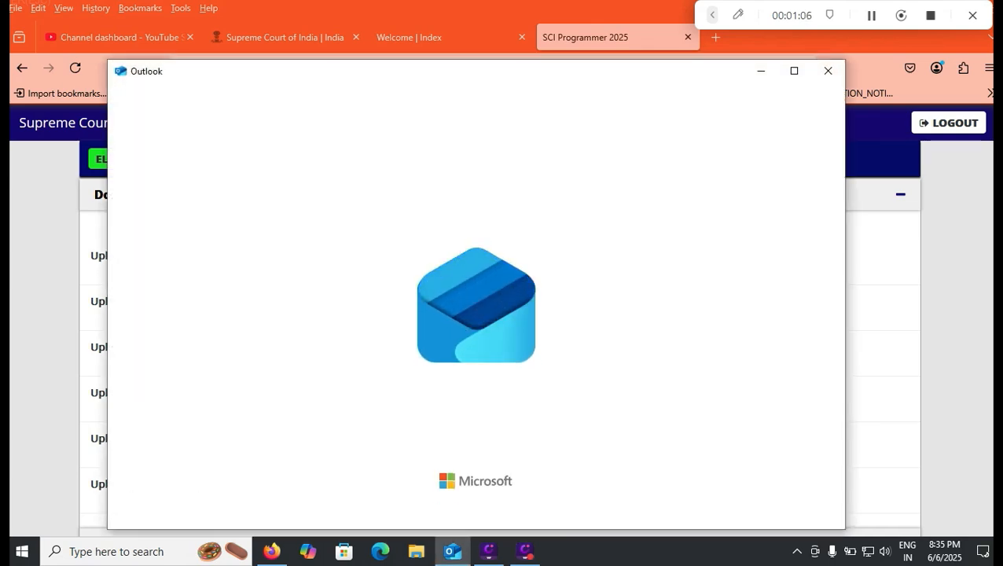
left_click(828, 73)
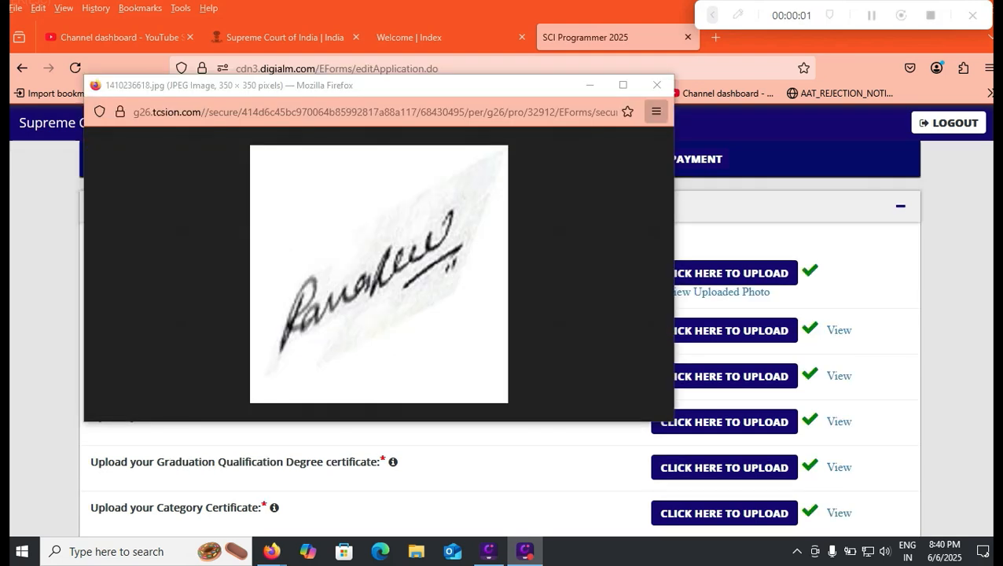
- View the uploaded signature and close its preview window
left_click(657, 85)
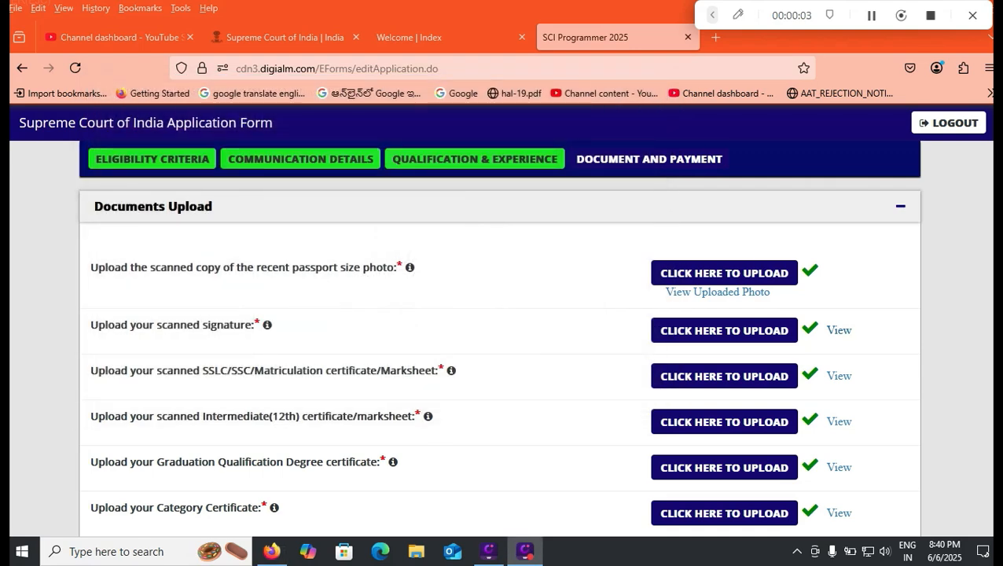
left_click(839, 330)
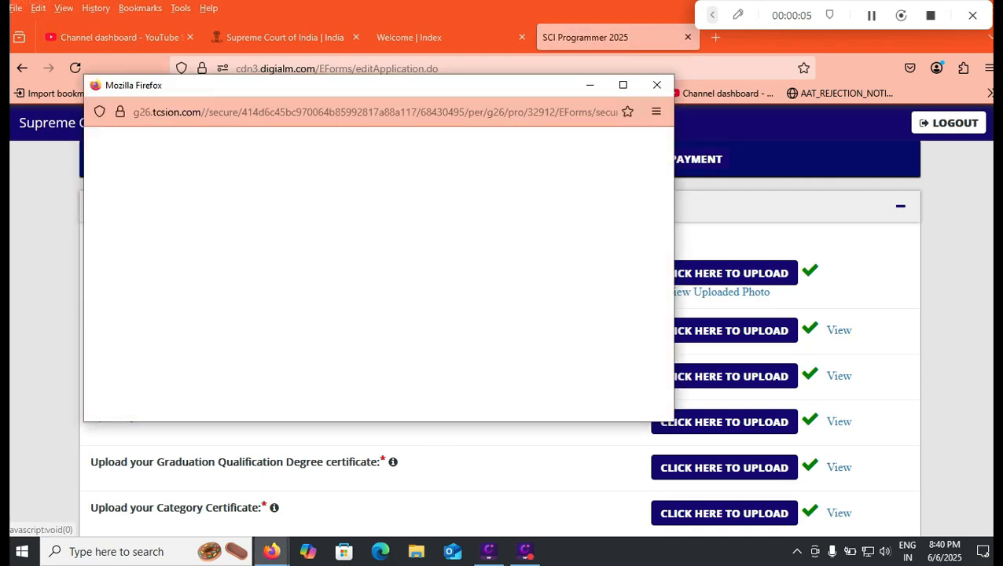
left_click(657, 85)
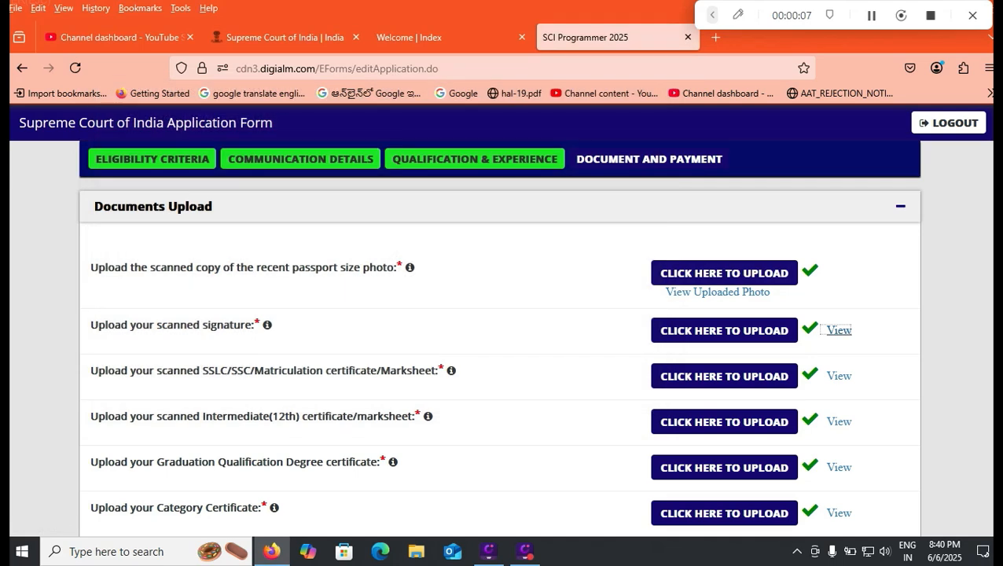
- Choose Online as the payment mode for the registration fee
scroll(500, 354, "down", 4)
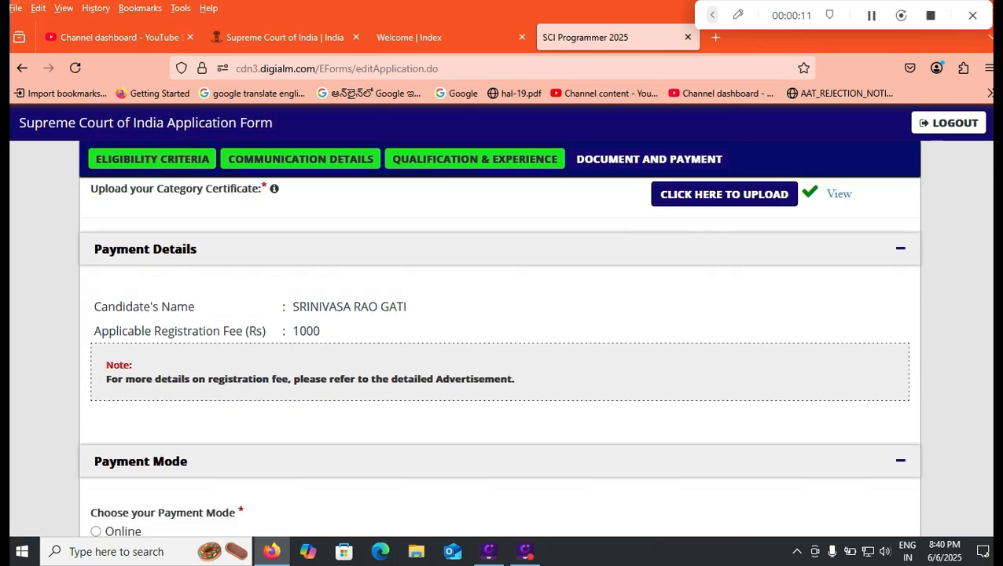
scroll(500, 354, "down", 1)
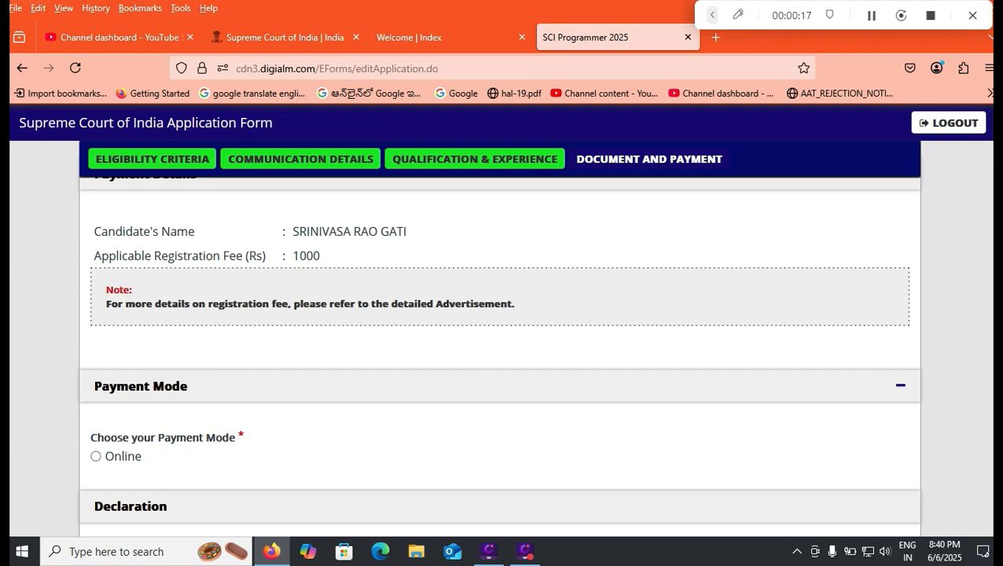
left_click(96, 457)
- Accept all three declaration statements and enter the captcha code shown in the image
scroll(500, 354, "down", 4)
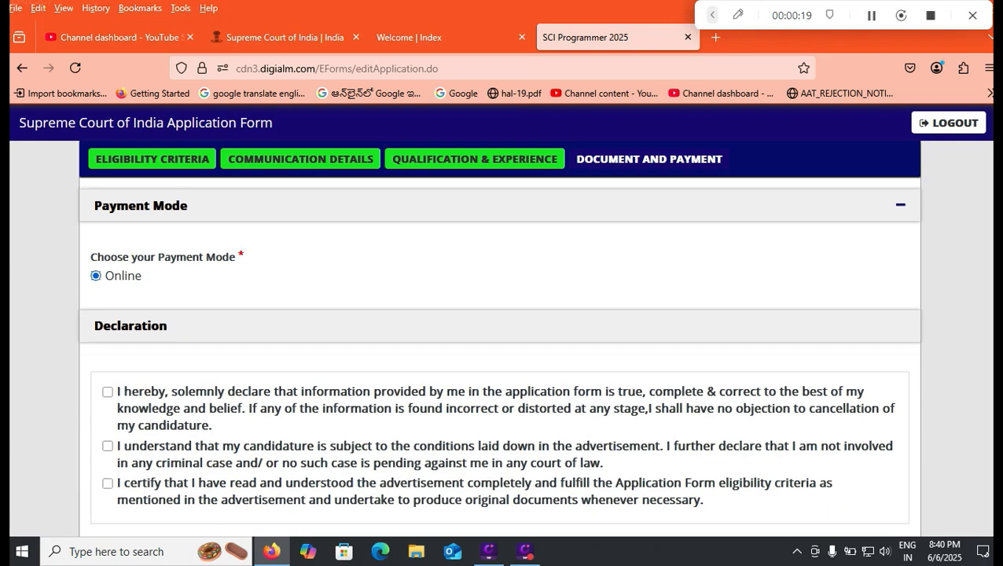
left_click(107, 273)
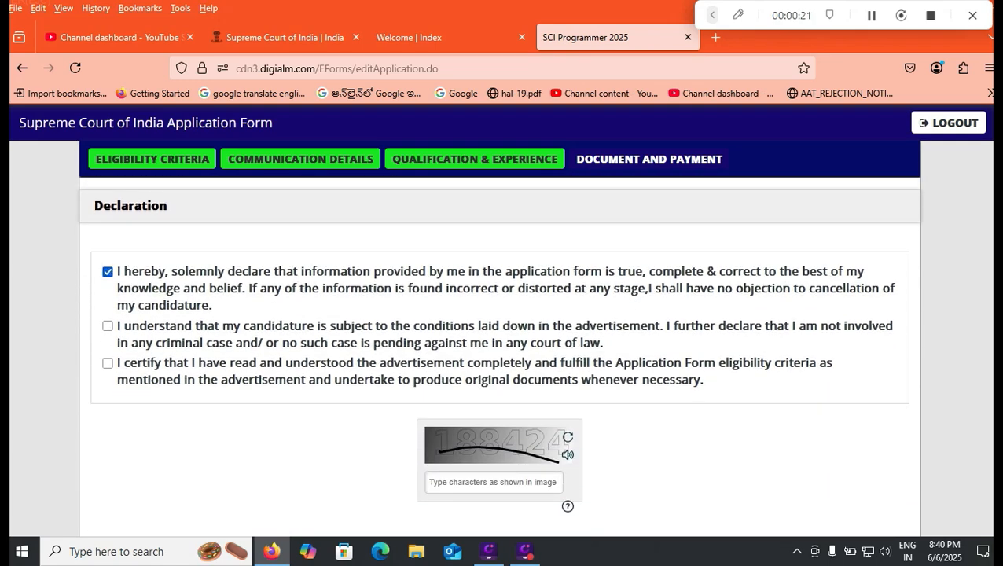
left_click(108, 364)
left_click(108, 326)
left_click(493, 482)
type("18842")
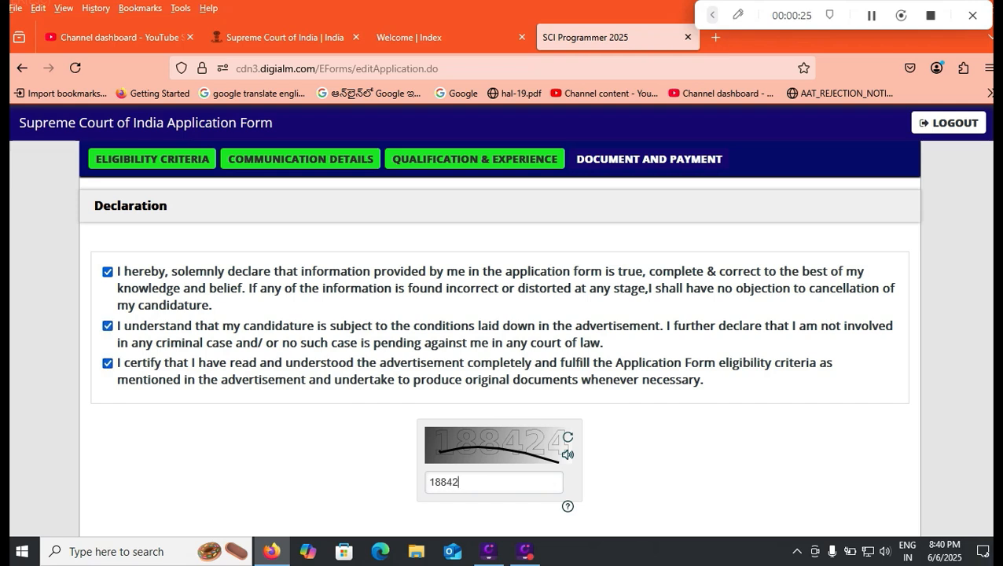
type("4")
- Preview the completed application form and close the preview
scroll(500, 354, "down", 2)
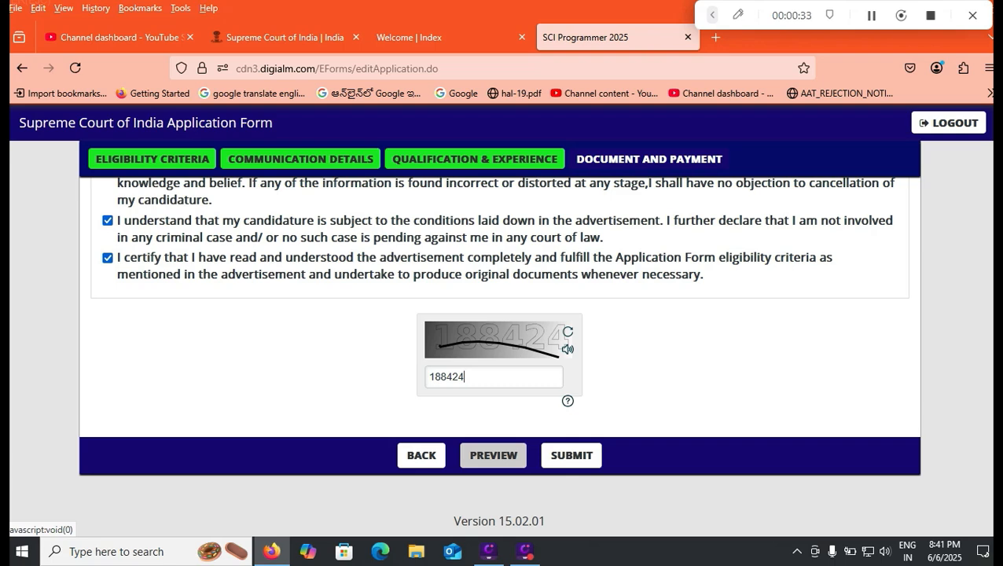
left_click(493, 455)
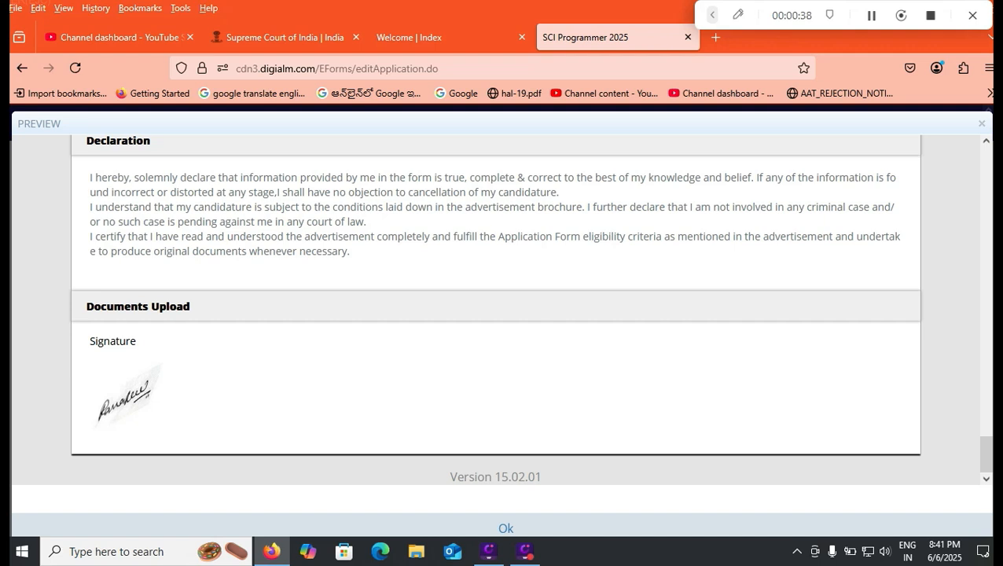
left_click(506, 529)
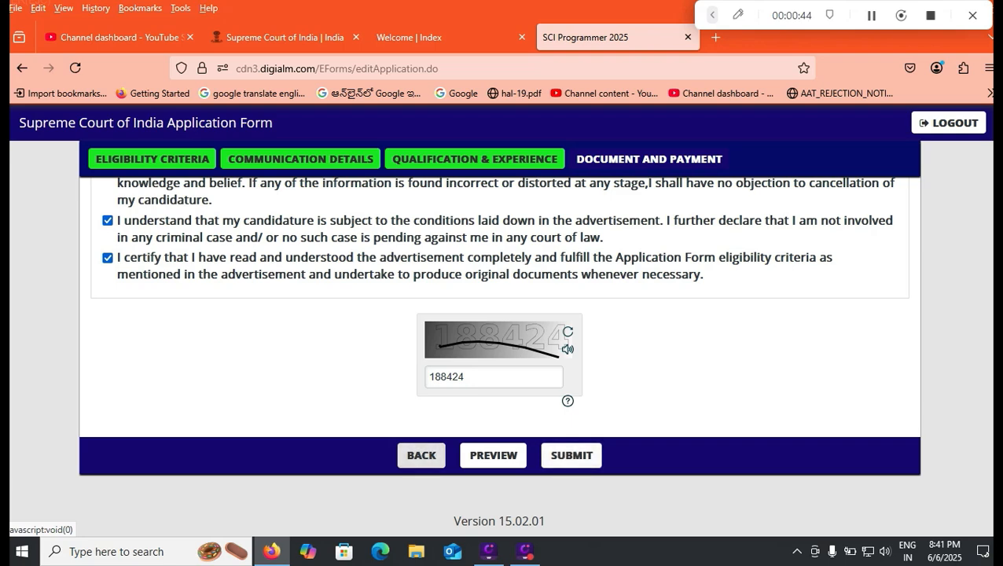
- Submit the application and agree to the personal data instructions to proceed to the payment page
left_click(572, 456)
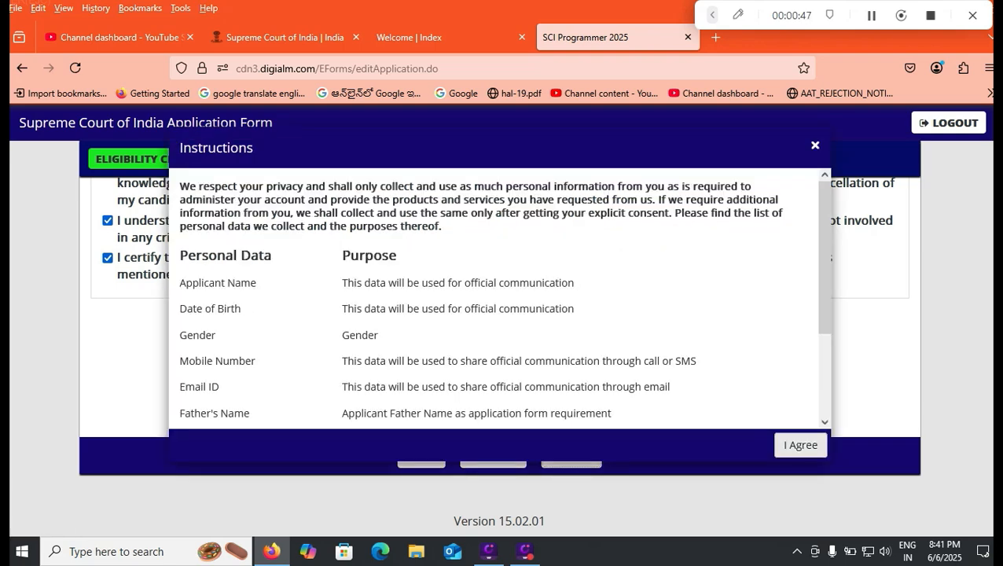
left_click(802, 443)
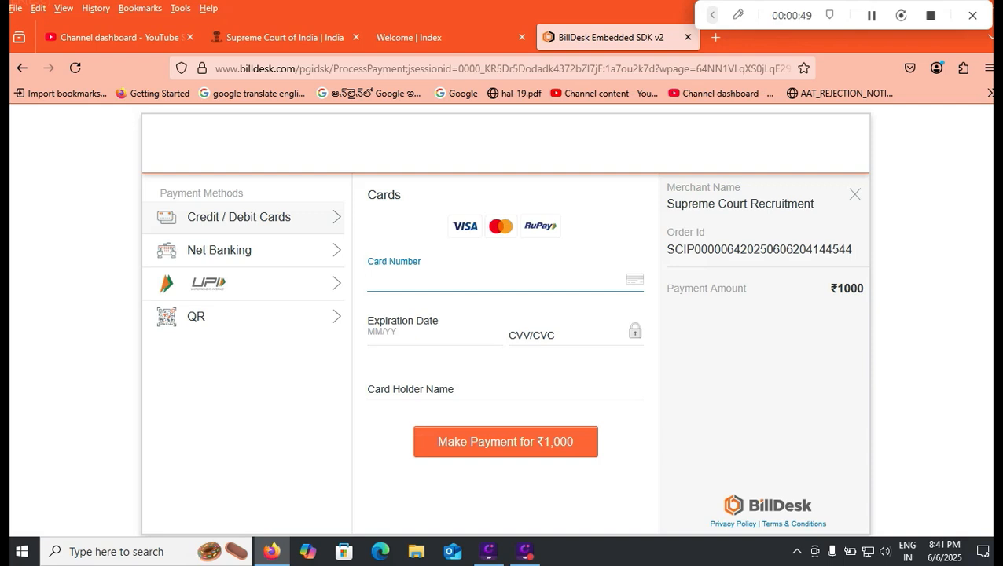